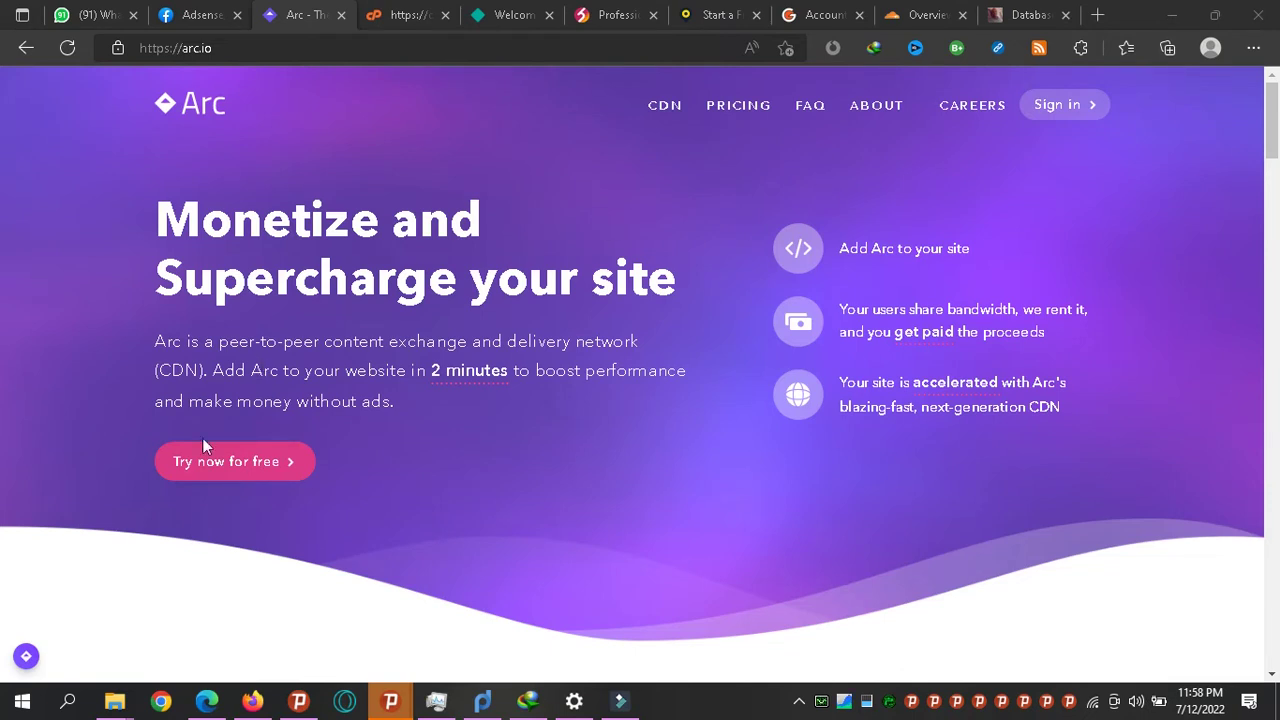
Look over Arc's Create an account page, then go back to the Arc home page.
{"action": "left_click", "coordinate": [210, 463]}
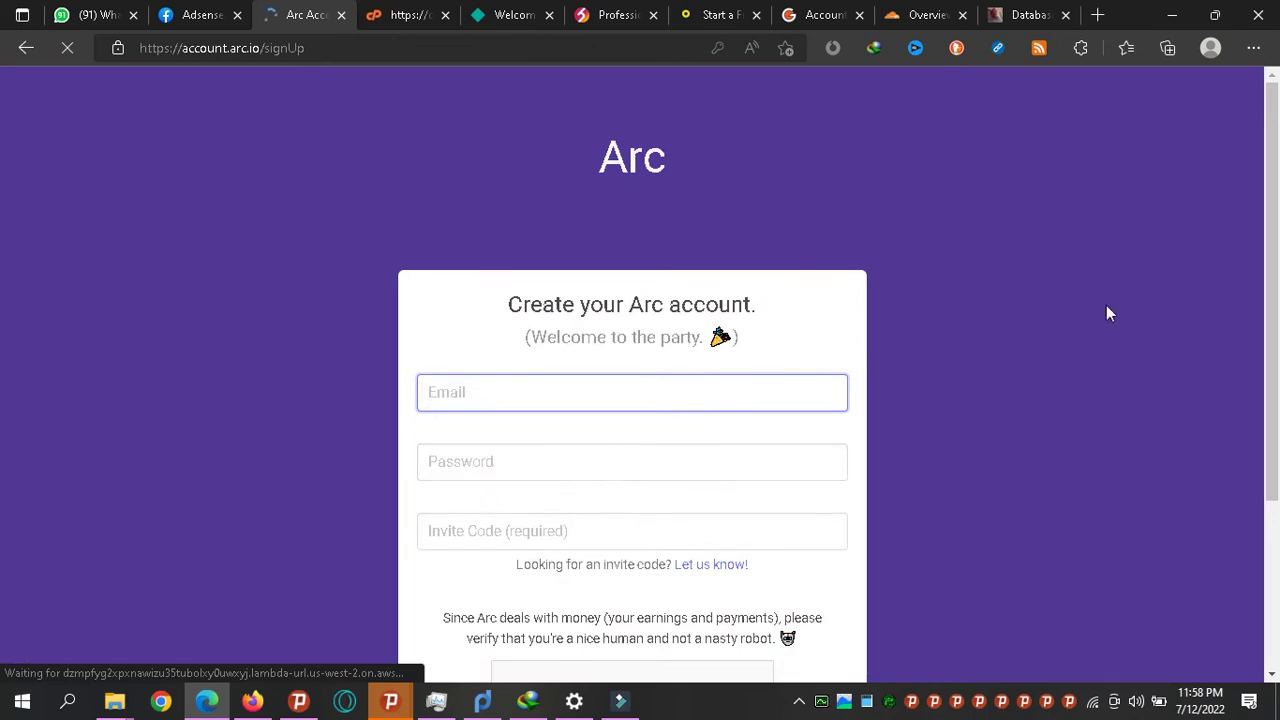
{"action": "scroll", "coordinate": [2, 200], "scroll_direction": "down", "scroll_amount": 2}
{"action": "scroll", "coordinate": [3, 400], "scroll_direction": "down", "scroll_amount": 1}
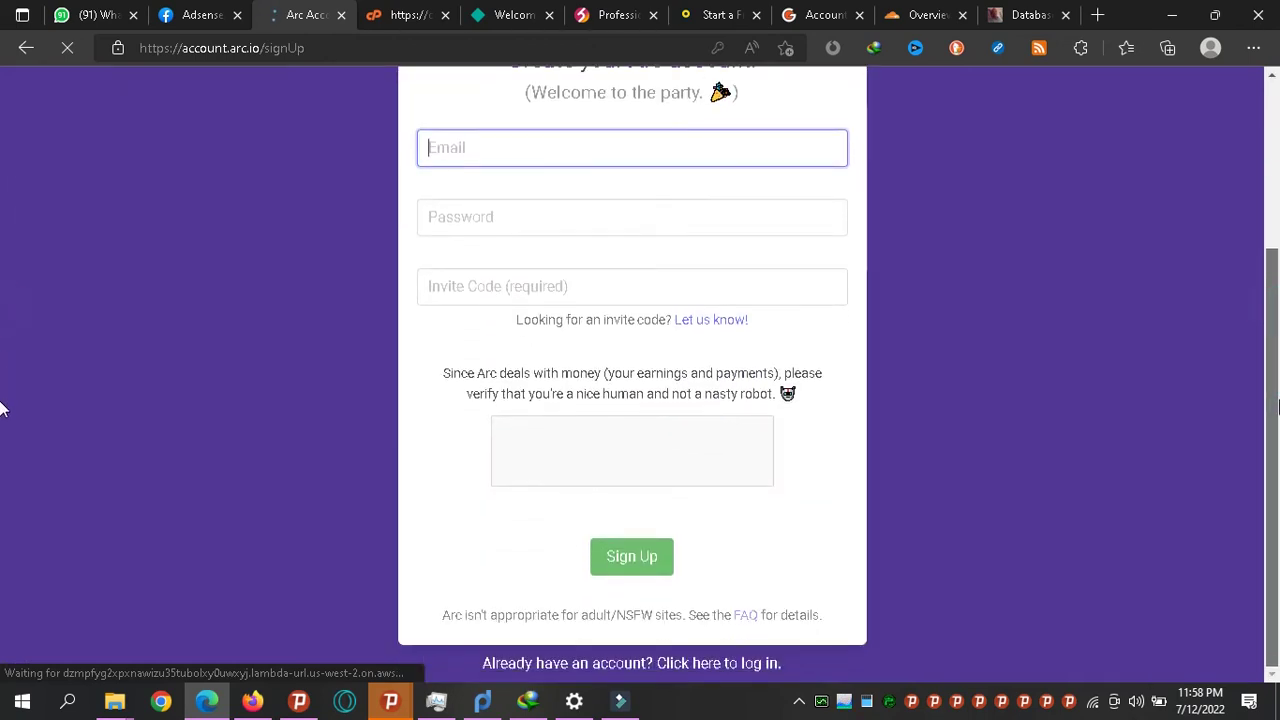
{"action": "scroll", "coordinate": [3, 400], "scroll_direction": "up", "scroll_amount": 3}
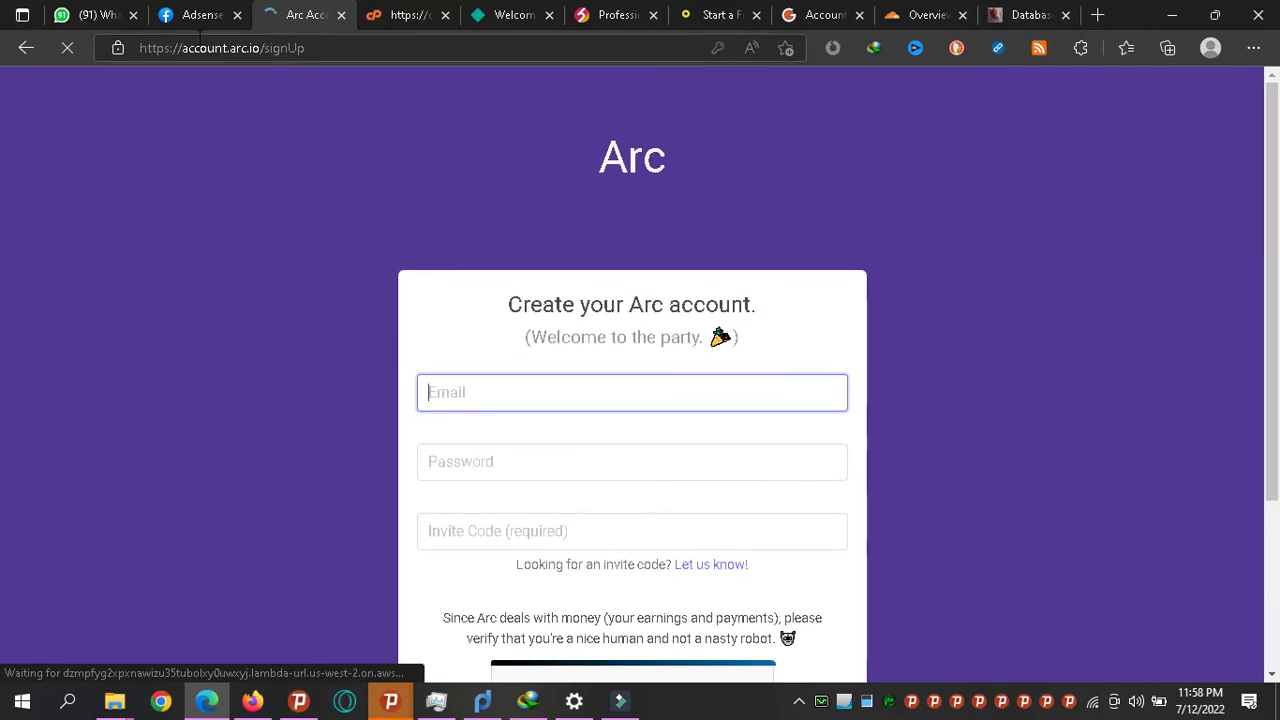
{"action": "left_click", "coordinate": [30, 50]}
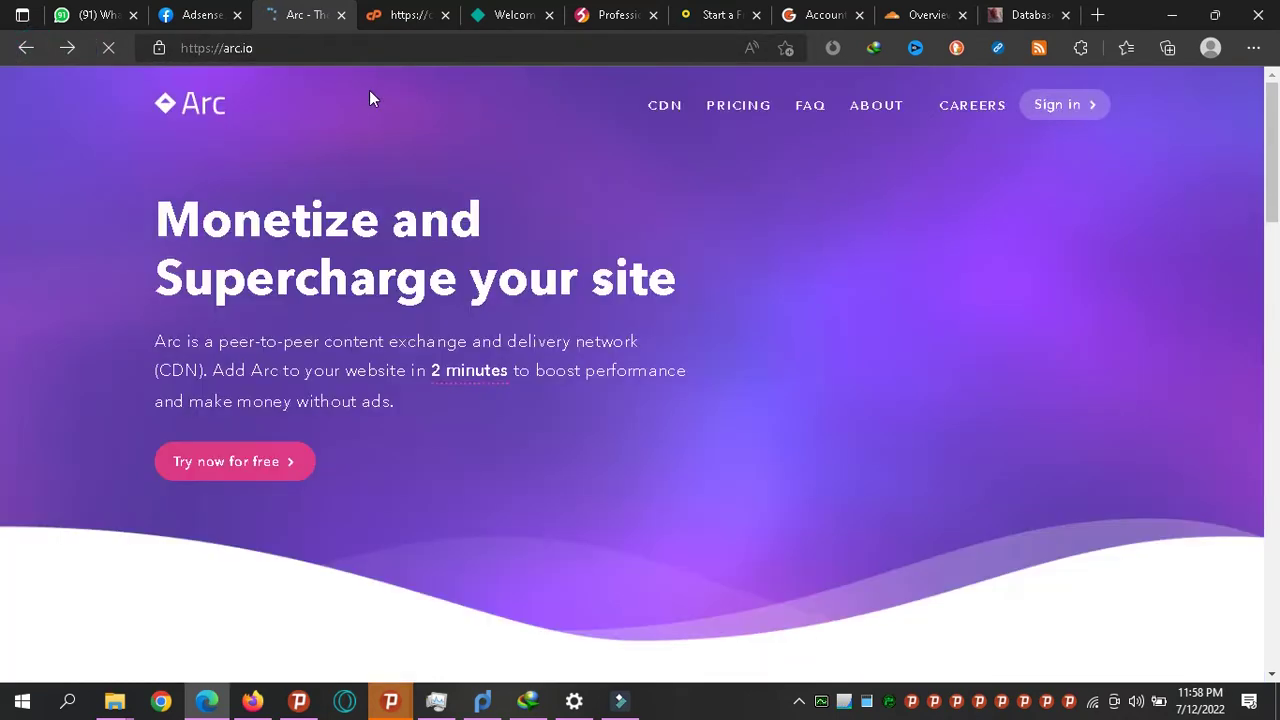
Log in to the existing Arc account with the saved email and password.
{"action": "left_click", "coordinate": [1072, 108]}
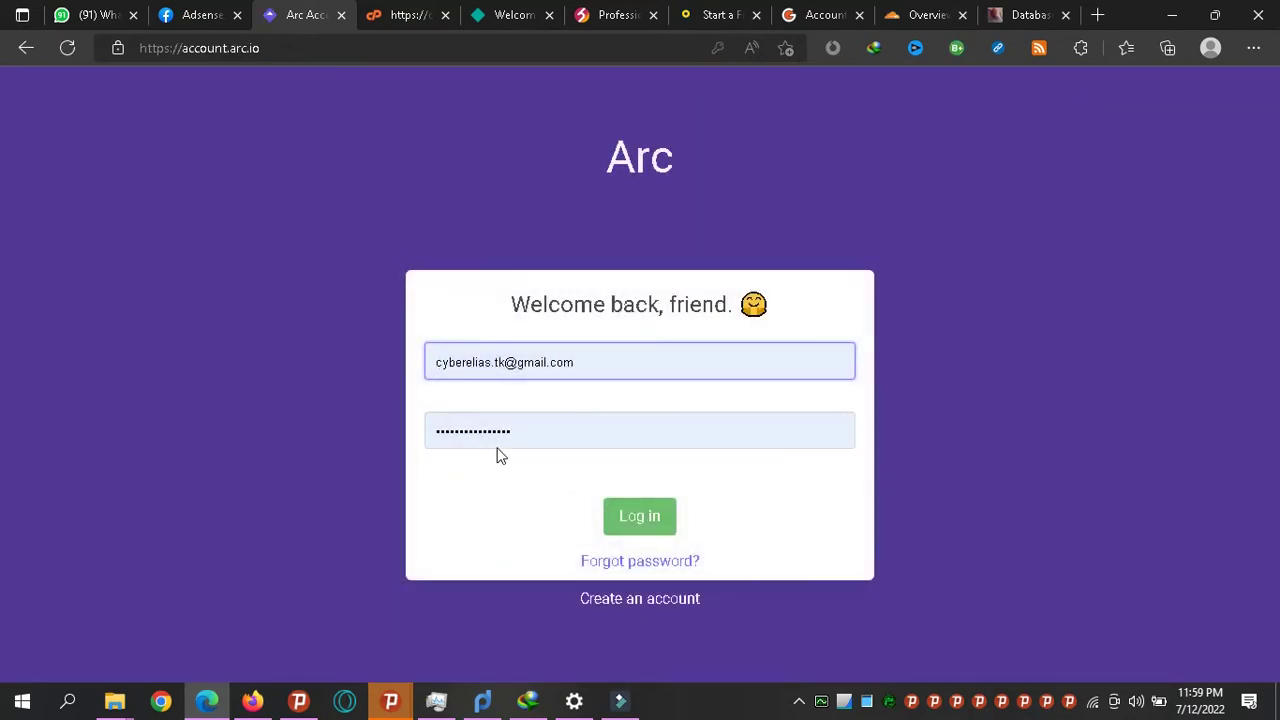
{"action": "left_click", "coordinate": [630, 598]}
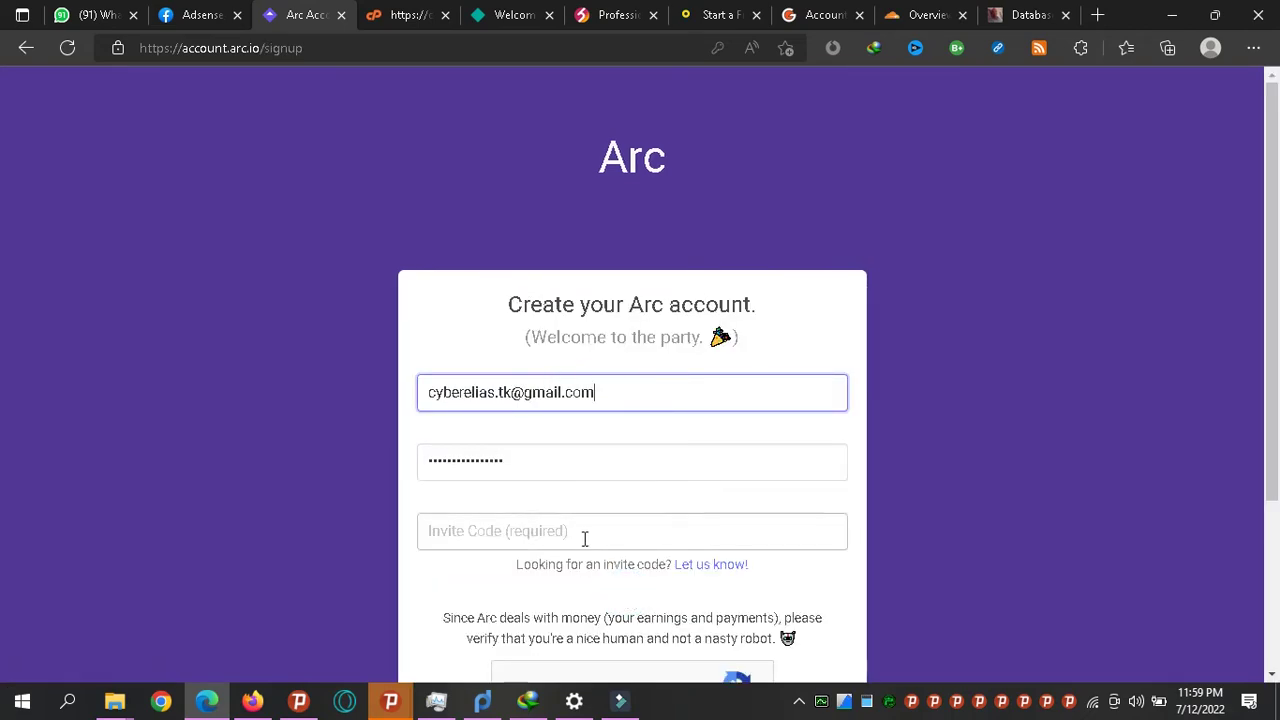
{"action": "scroll", "coordinate": [2, 254], "scroll_direction": "down", "scroll_amount": 3}
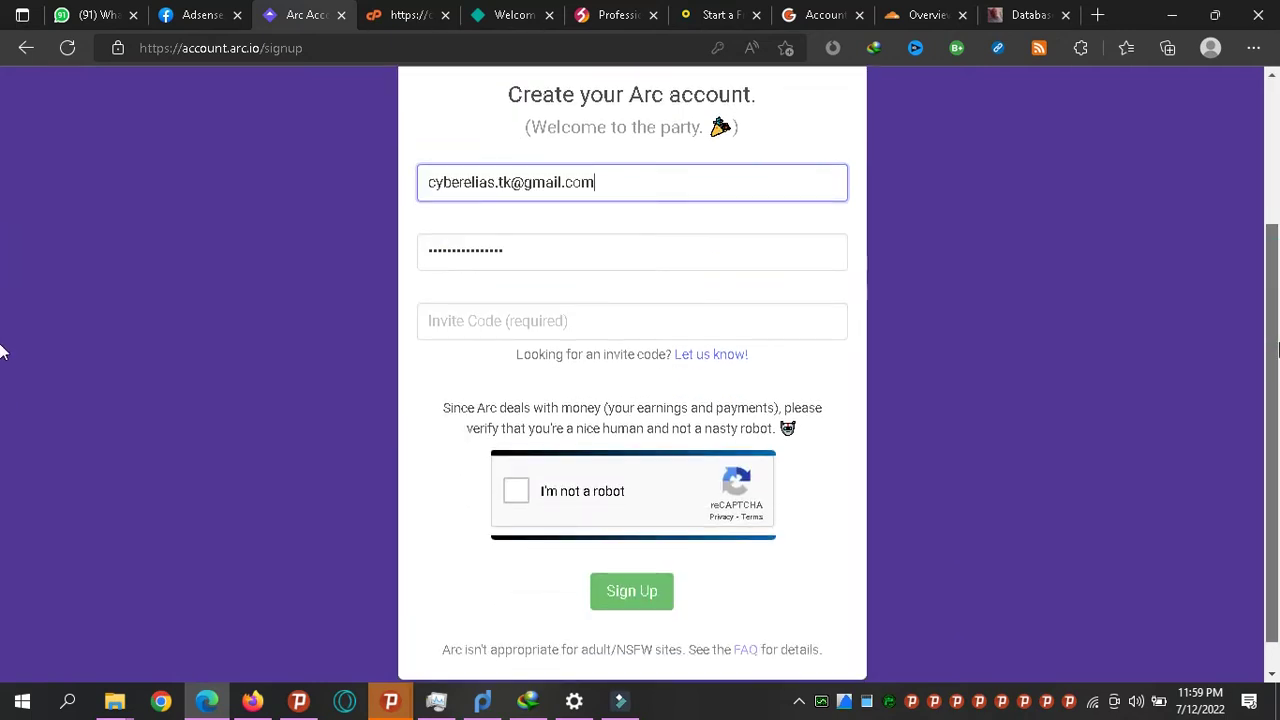
{"action": "scroll", "coordinate": [2, 403], "scroll_direction": "up", "scroll_amount": 3}
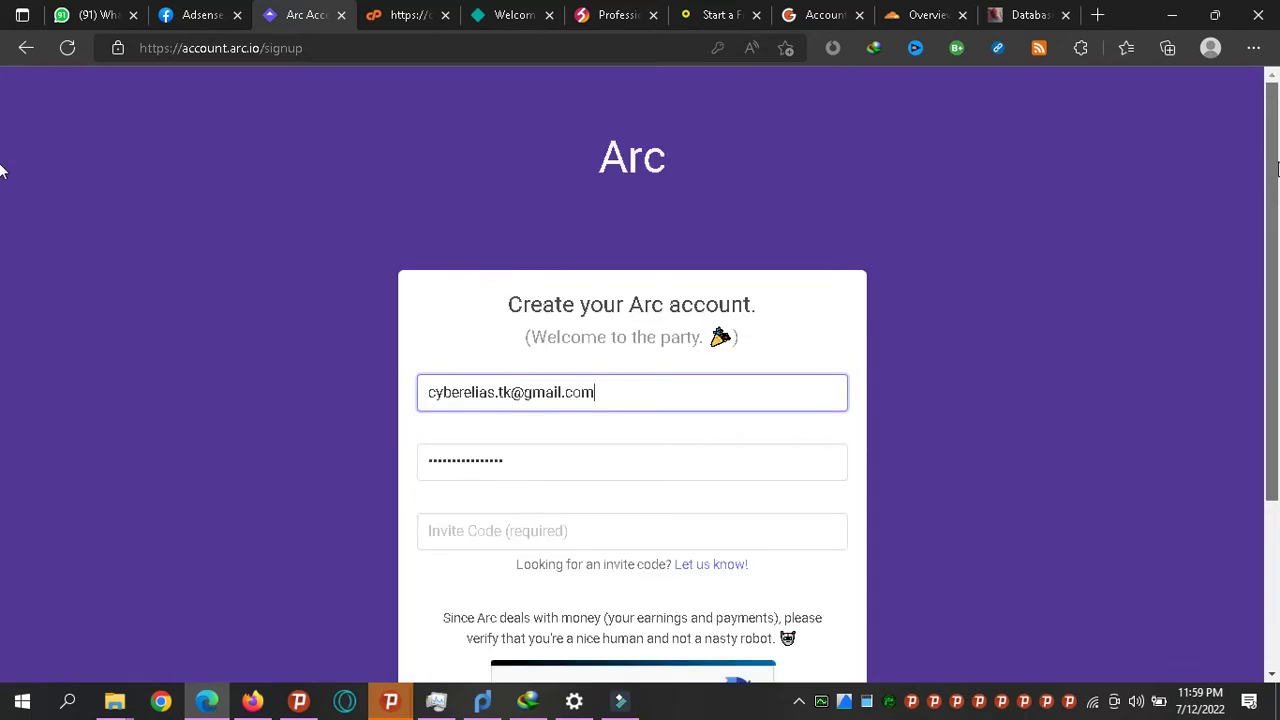
{"action": "left_click", "coordinate": [37, 50]}
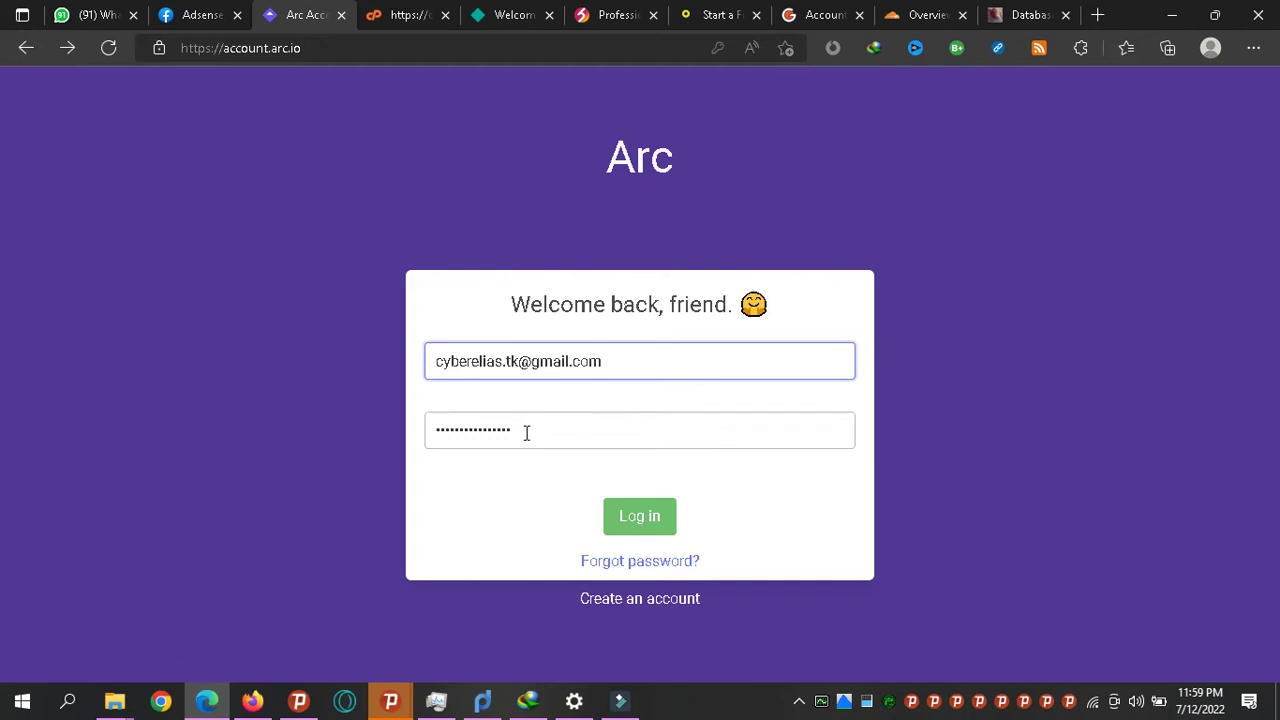
{"action": "left_click", "coordinate": [627, 528]}
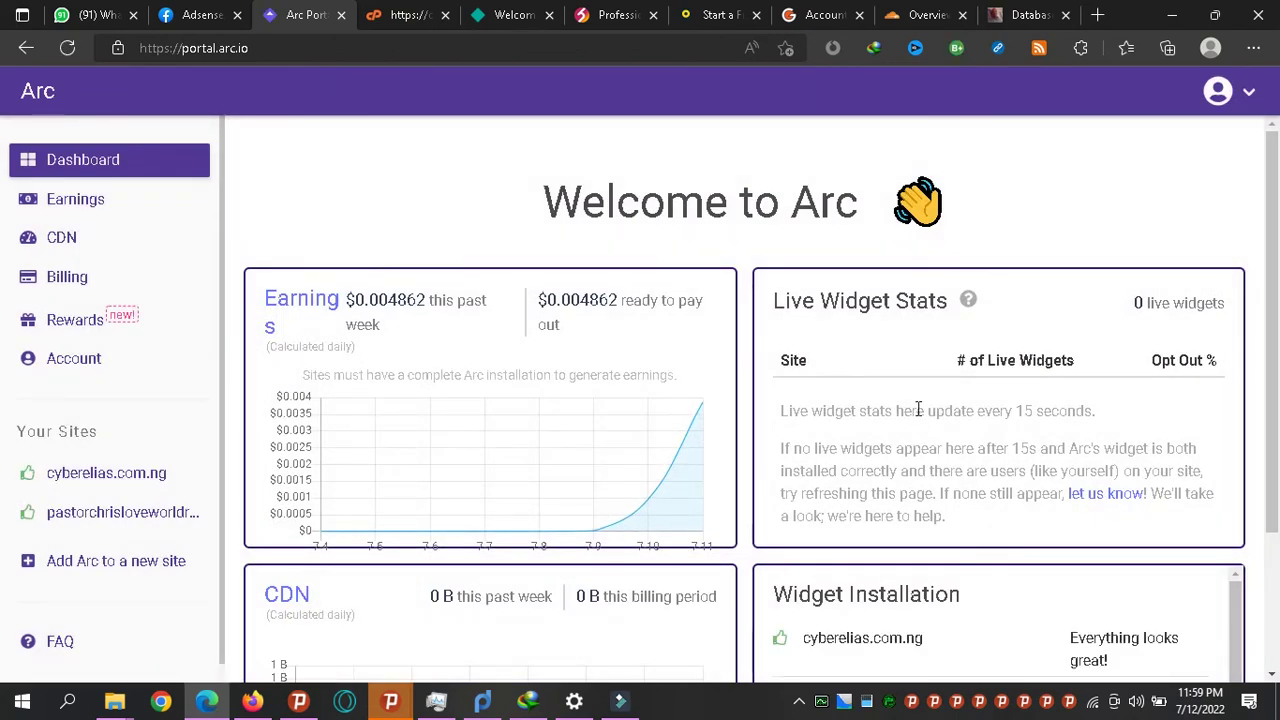
Check CDN usage and Earnings, return to the $0.004862 dashboard, and start adding a new site.
{"action": "scroll", "coordinate": [5, 318], "scroll_direction": "down", "scroll_amount": 1}
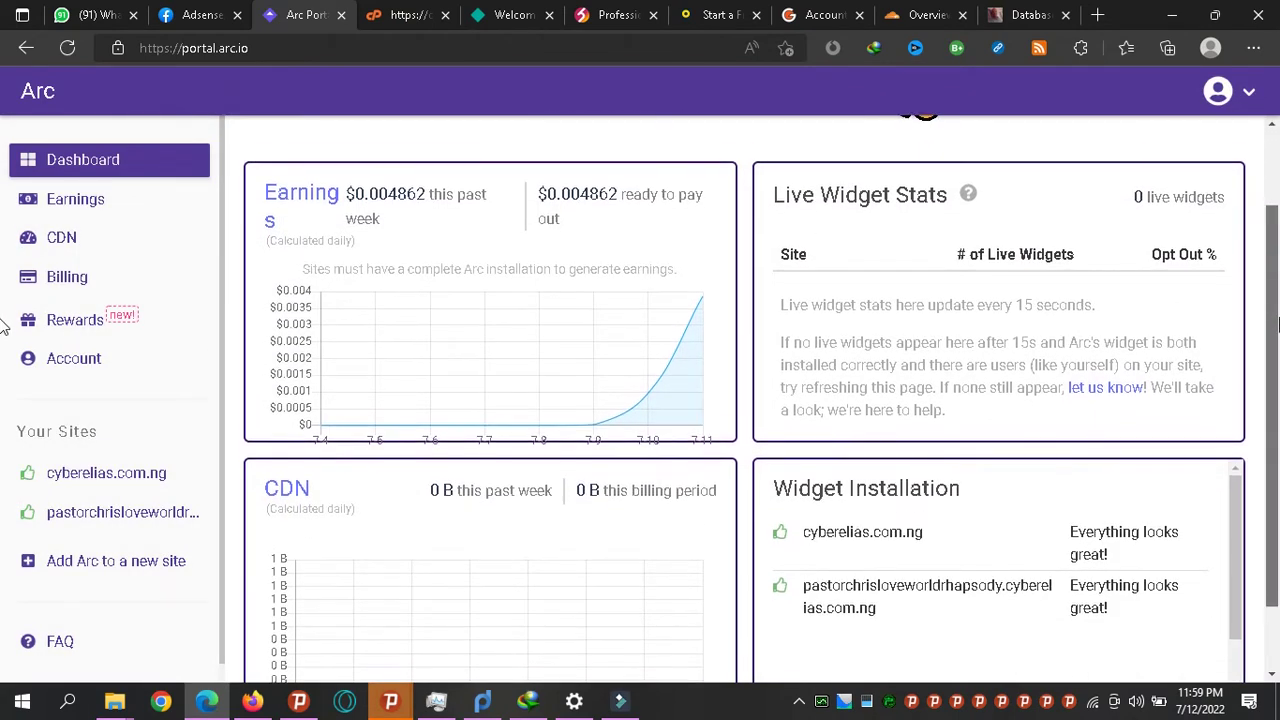
{"action": "scroll", "coordinate": [4, 275], "scroll_direction": "up", "scroll_amount": 1}
{"action": "scroll", "coordinate": [4, 270], "scroll_direction": "up", "scroll_amount": 1}
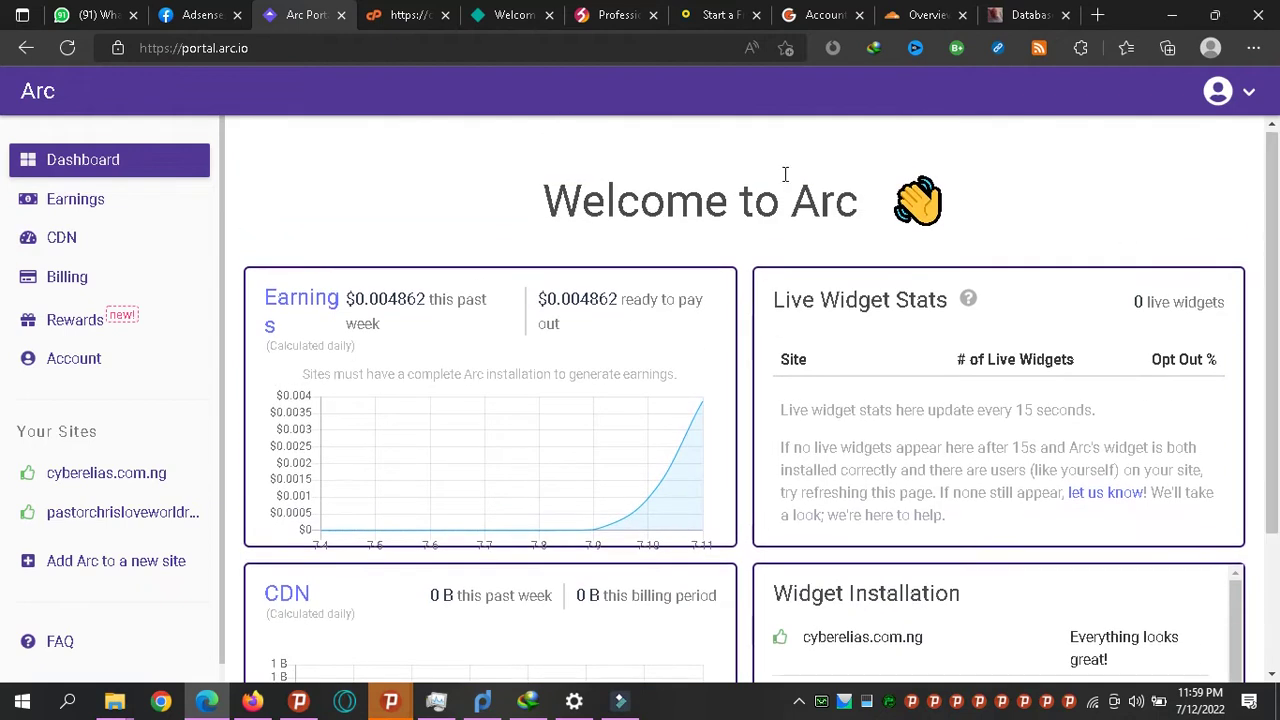
{"action": "left_click", "coordinate": [57, 241]}
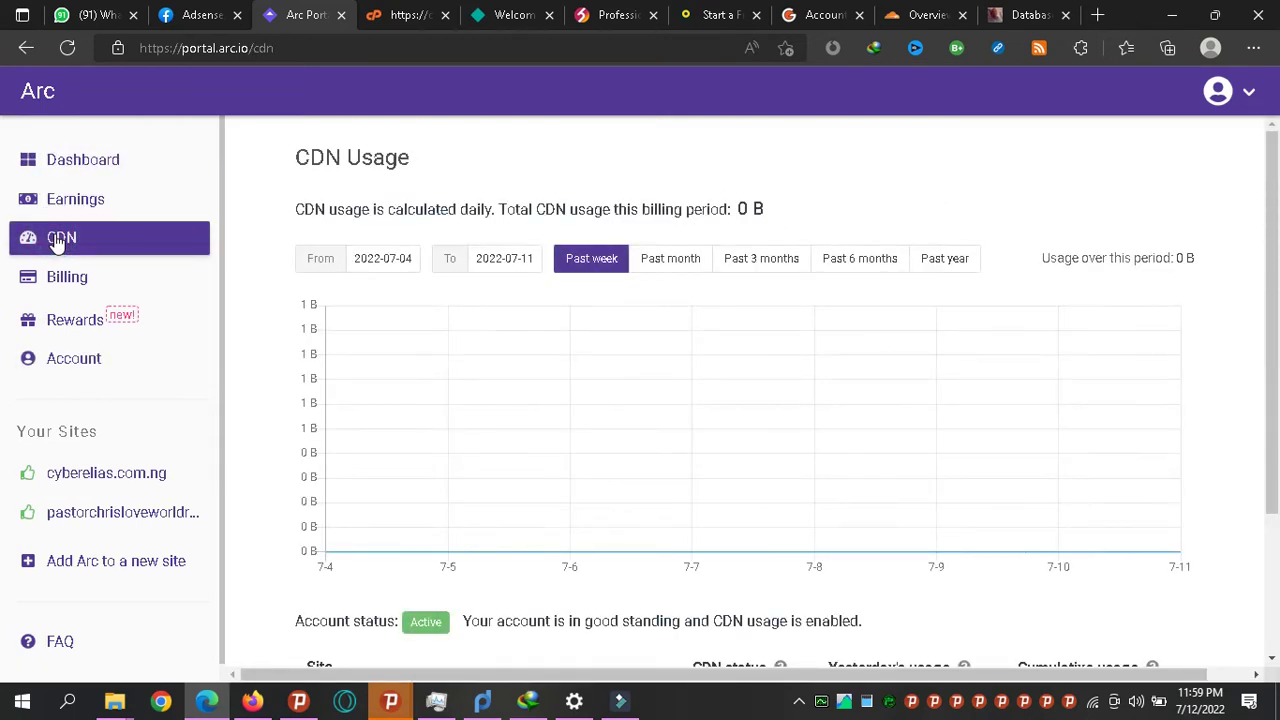
{"action": "left_click", "coordinate": [77, 210]}
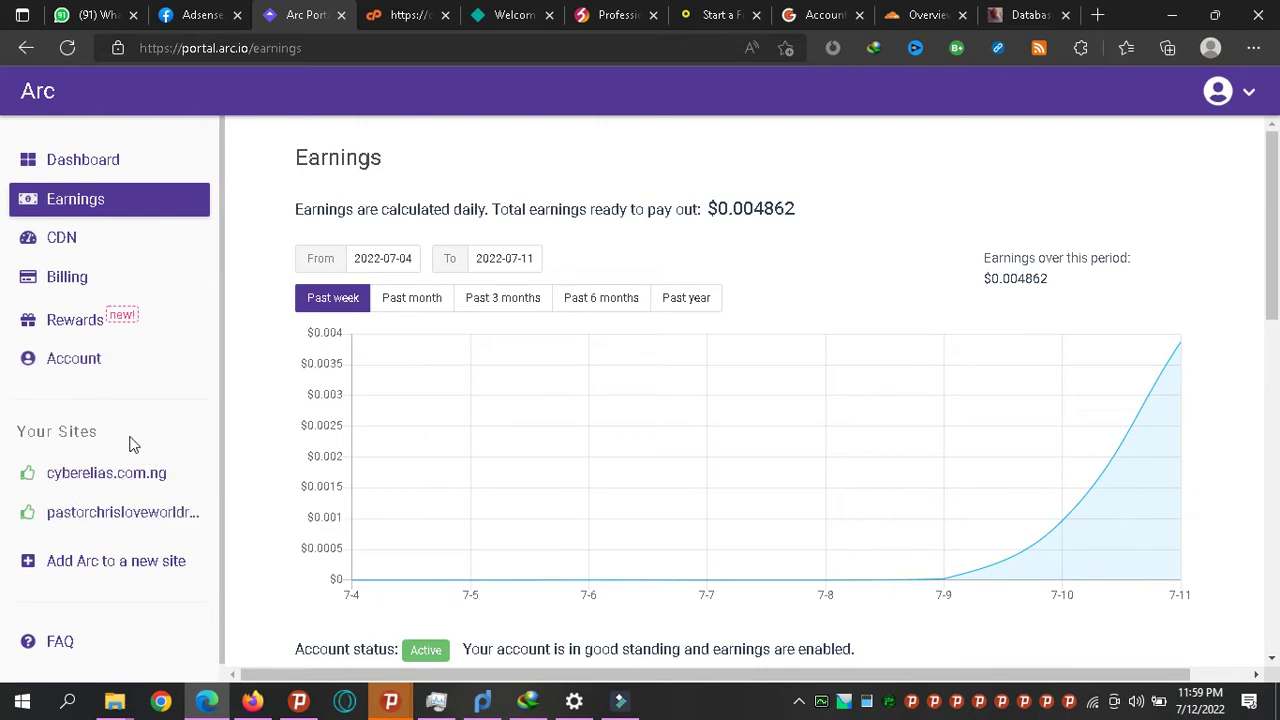
{"action": "mouse_move", "coordinate": [1185, 340]}
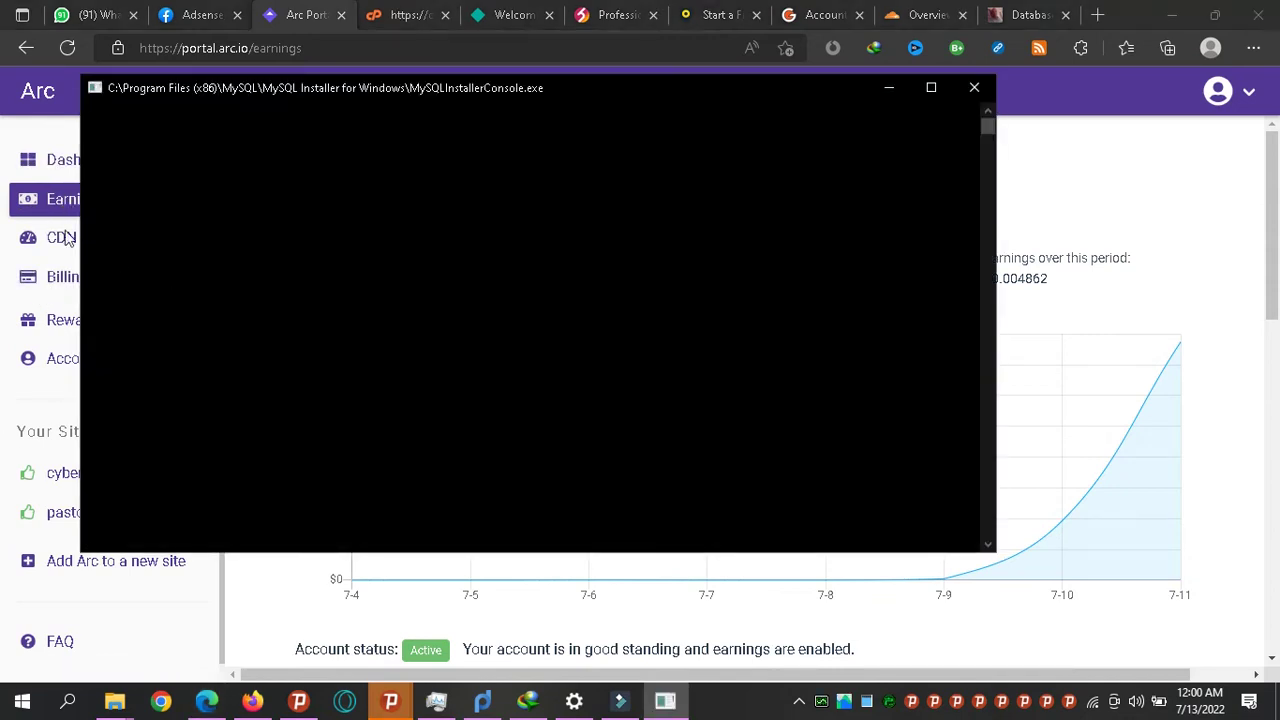
{"action": "left_click", "coordinate": [55, 170]}
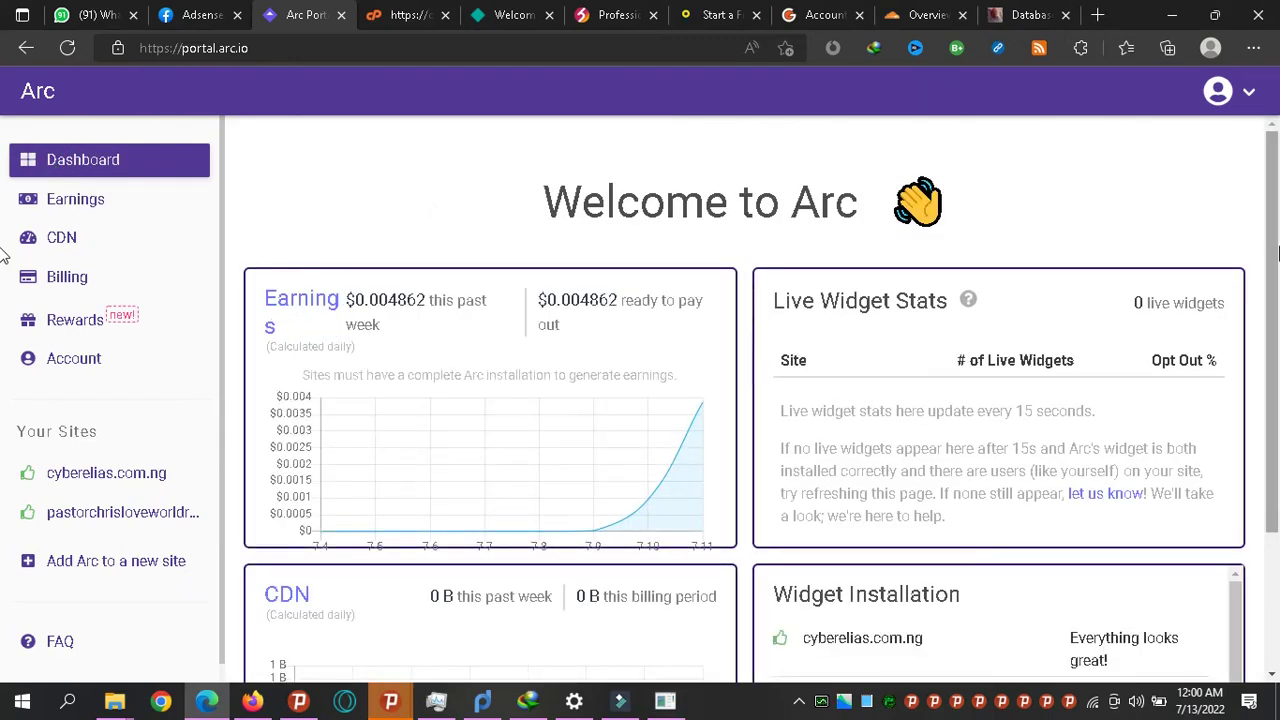
{"action": "left_click", "coordinate": [60, 562]}
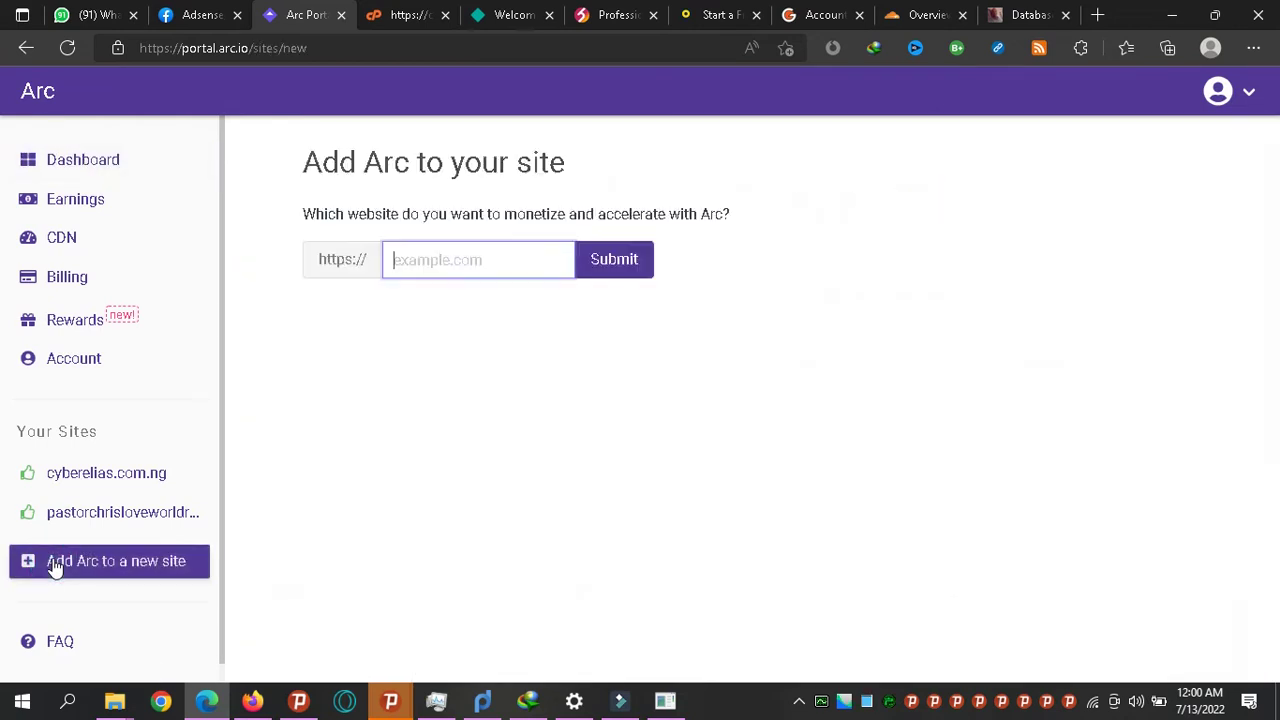
{"action": "left_click", "coordinate": [483, 255]}
{"action": "left_click", "coordinate": [483, 256]}
{"action": "type", "text": "www"}
{"action": "key", "text": "BackSpace"}
{"action": "key", "text": "BackSpace"}
{"action": "key", "text": "BackSpace"}
{"action": "type", "text": "www.cybereli"}
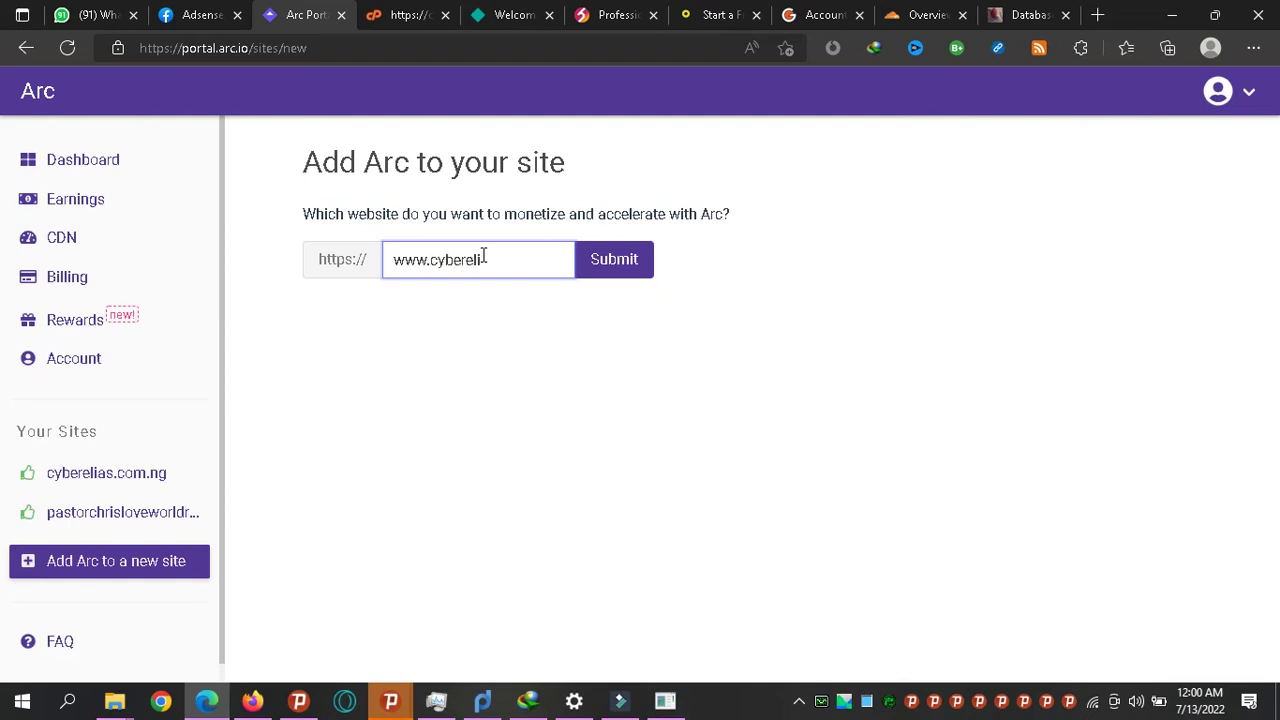
{"action": "type", "text": "as.tk"}
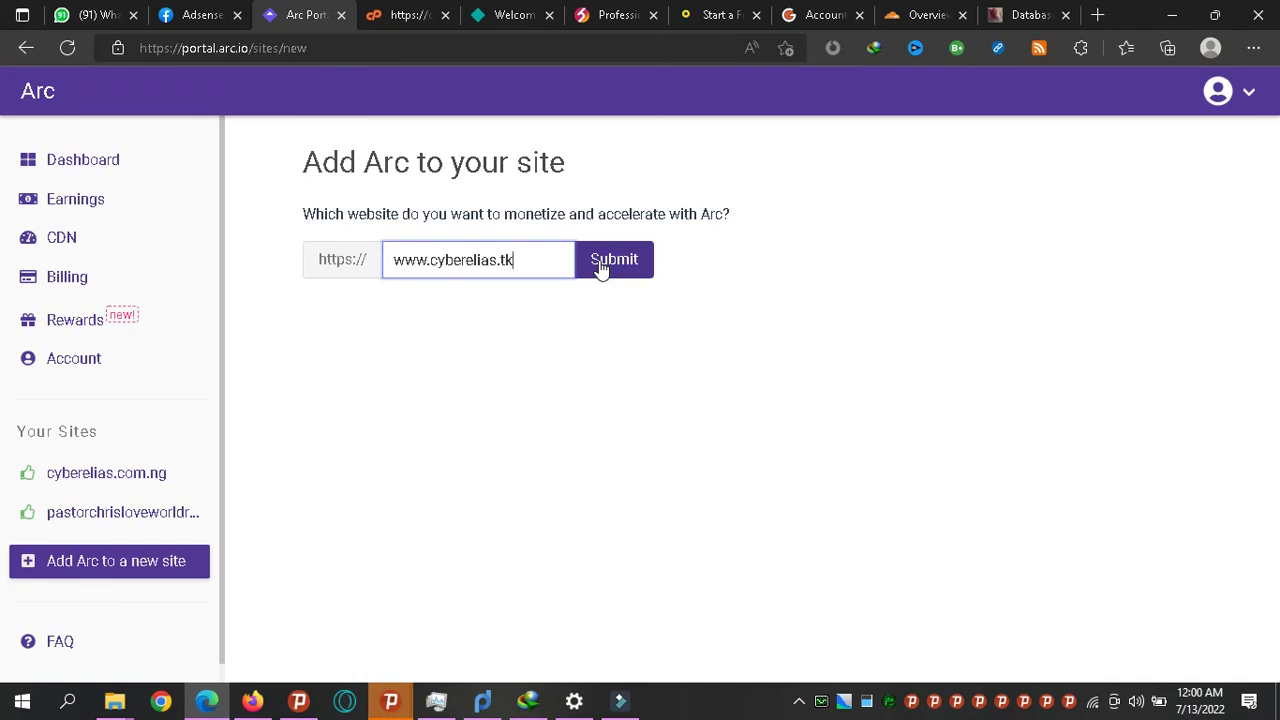
{"action": "left_click", "coordinate": [601, 265]}
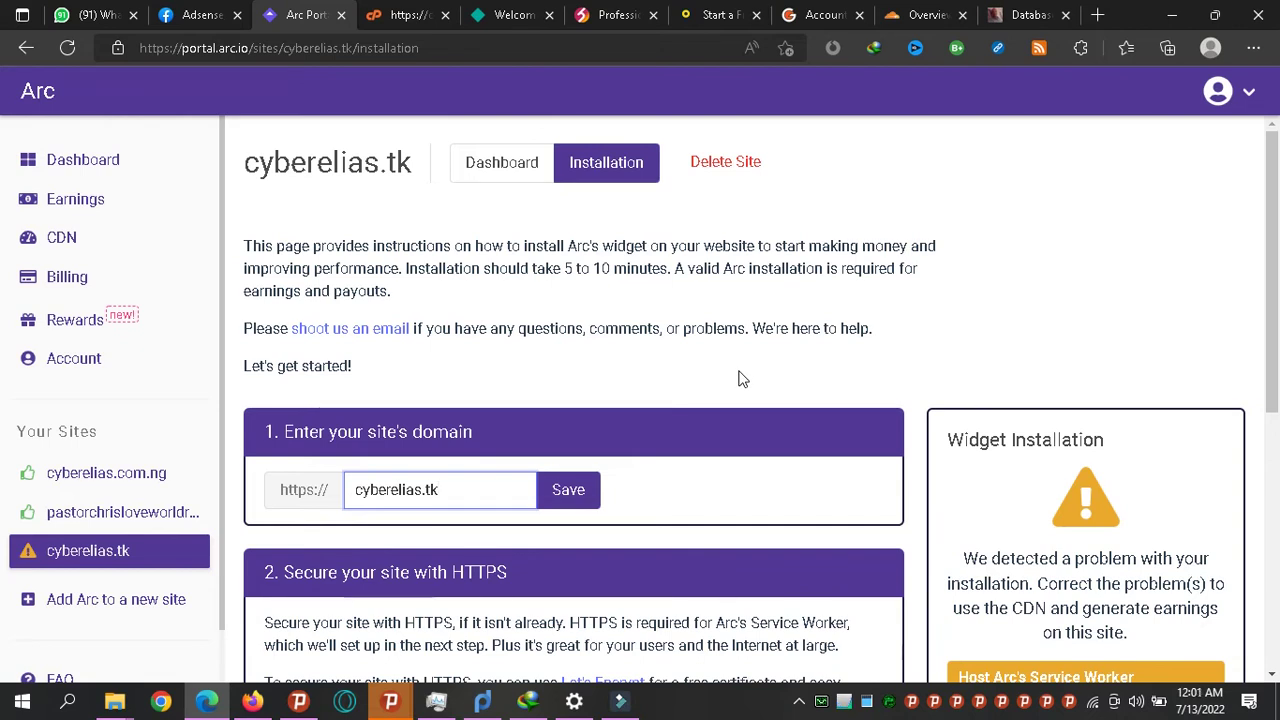
Read cyberelias.tk's arc-sw.js text/html warning, then open the cyberelias.com.ng site dashboard.
{"action": "scroll", "coordinate": [1276, 255], "scroll_direction": "down", "scroll_amount": 3}
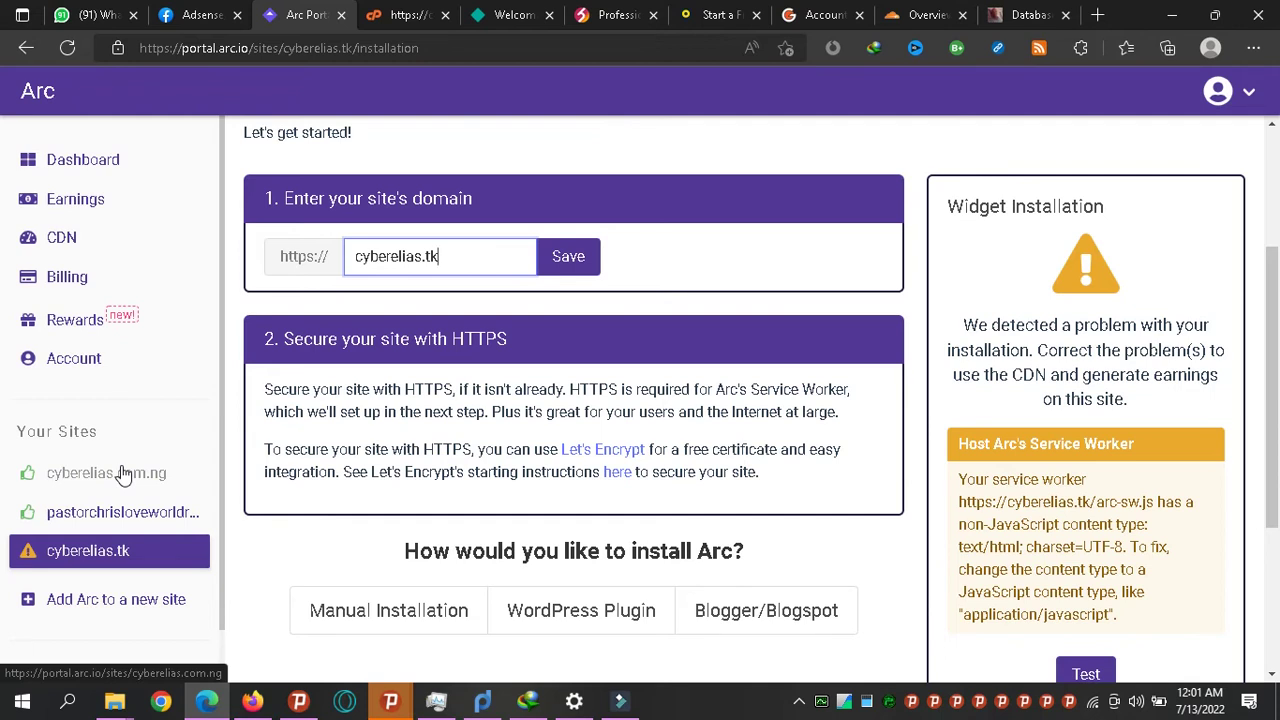
{"action": "left_click", "coordinate": [120, 473]}
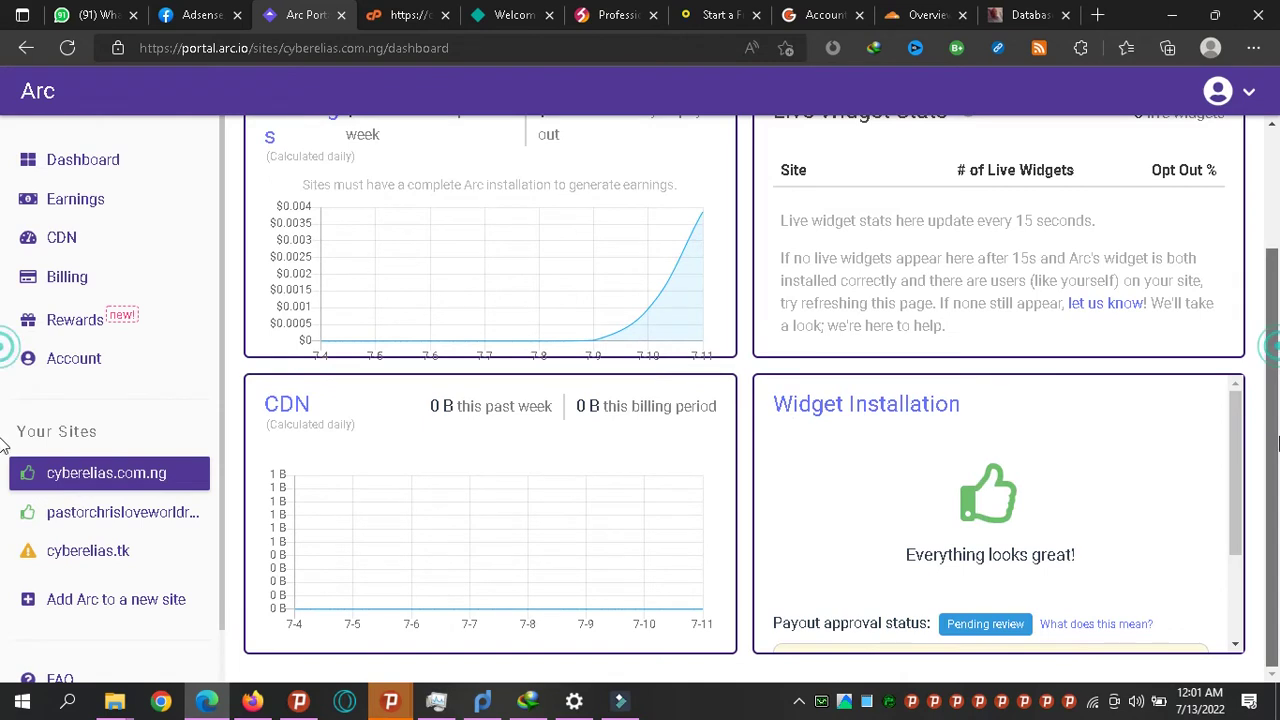
Open cyberelias.com.ng's installation instructions and scroll through the Service Worker and CDN sections.
{"action": "scroll", "coordinate": [5, 218], "scroll_direction": "up", "scroll_amount": 2}
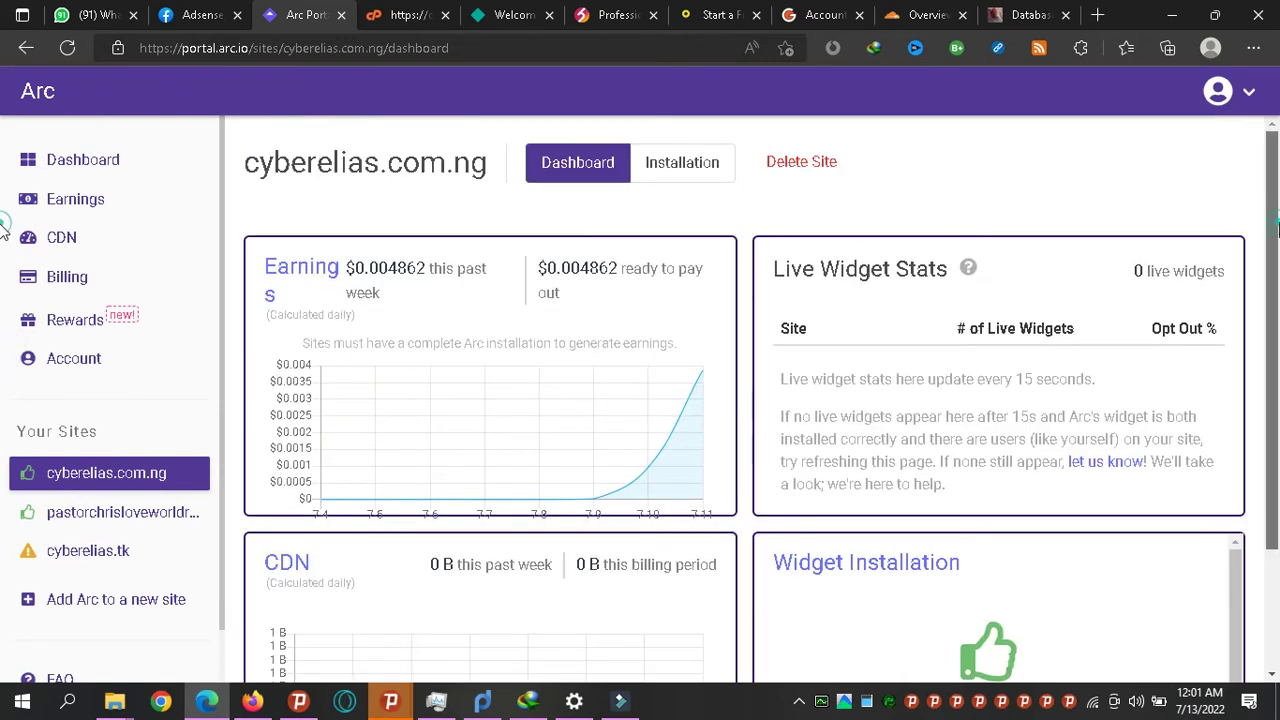
{"action": "left_click", "coordinate": [679, 166]}
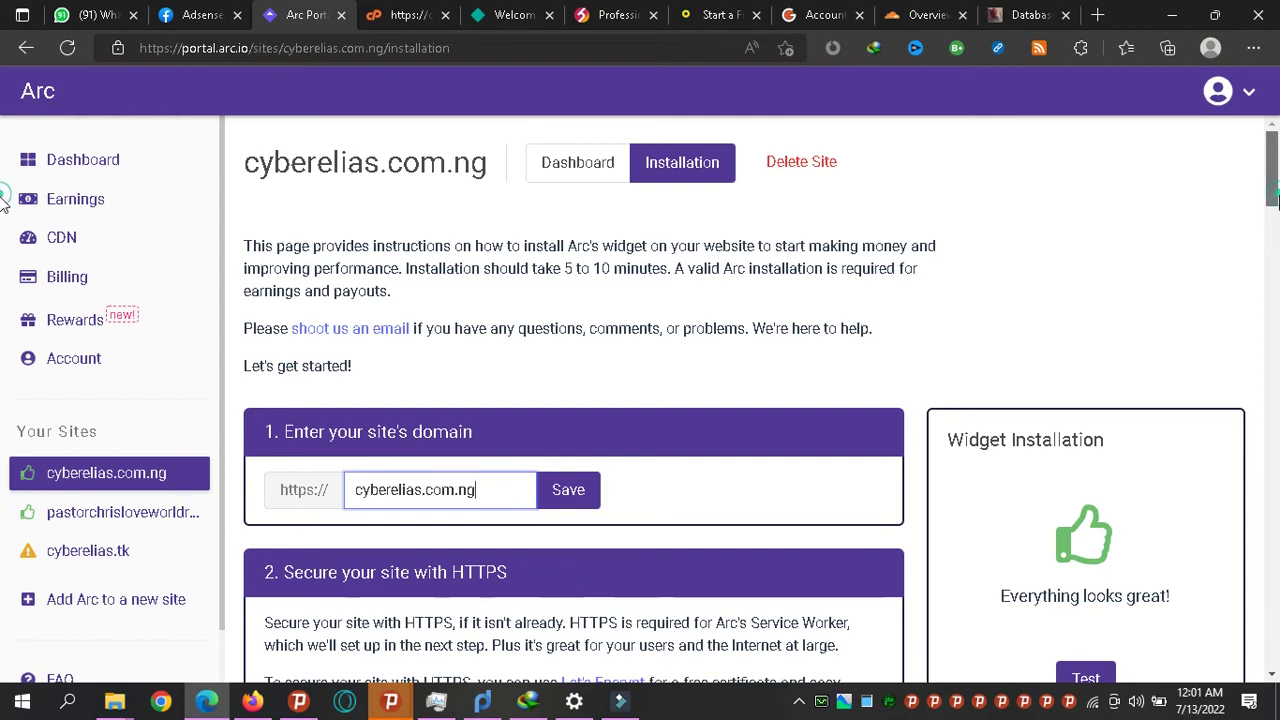
{"action": "scroll", "coordinate": [4, 257], "scroll_direction": "down", "scroll_amount": 4}
{"action": "scroll", "coordinate": [4, 257], "scroll_direction": "down", "scroll_amount": 4}
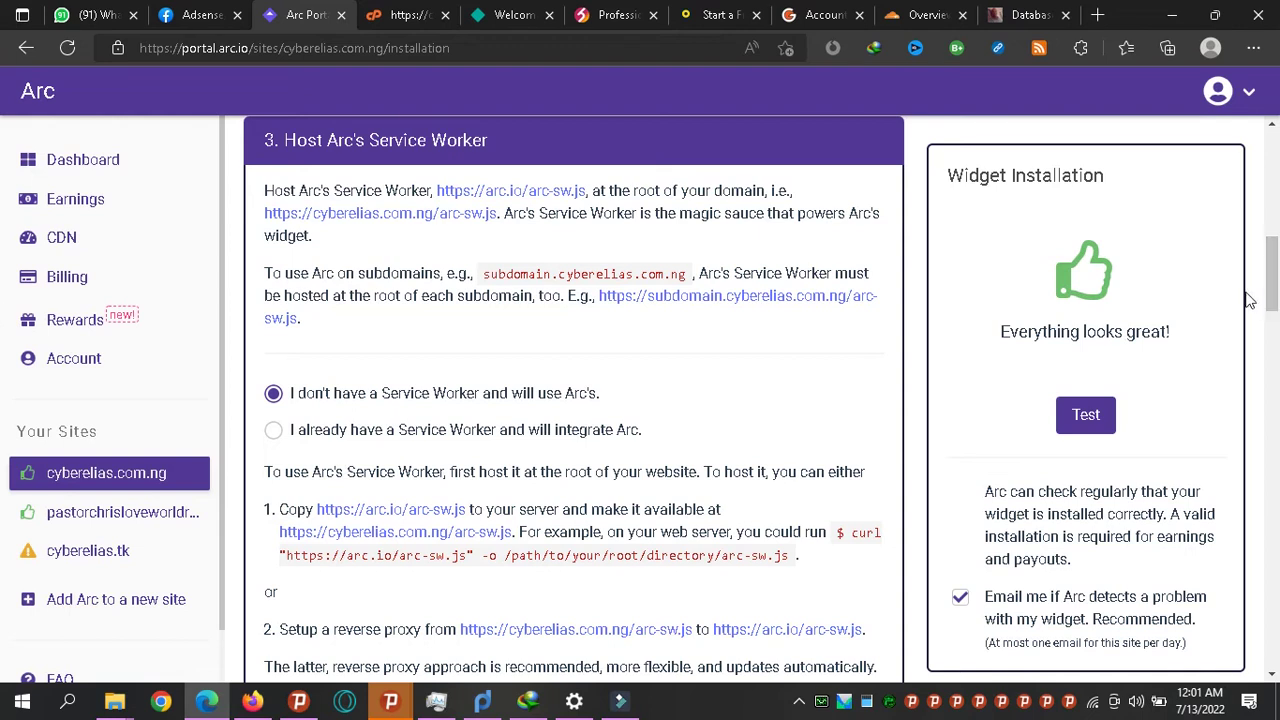
{"action": "scroll", "coordinate": [4, 290], "scroll_direction": "down", "scroll_amount": 2}
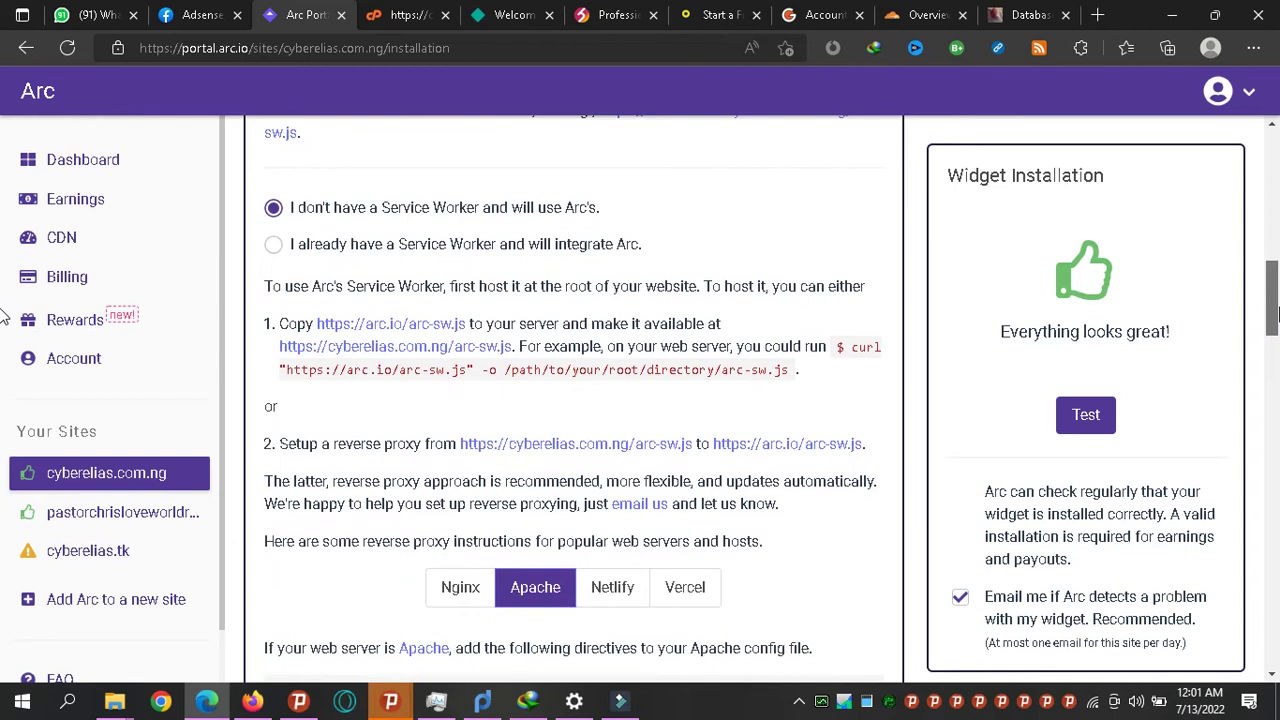
{"action": "scroll", "coordinate": [4, 316], "scroll_direction": "up", "scroll_amount": 1}
{"action": "scroll", "coordinate": [4, 322], "scroll_direction": "down", "scroll_amount": 1}
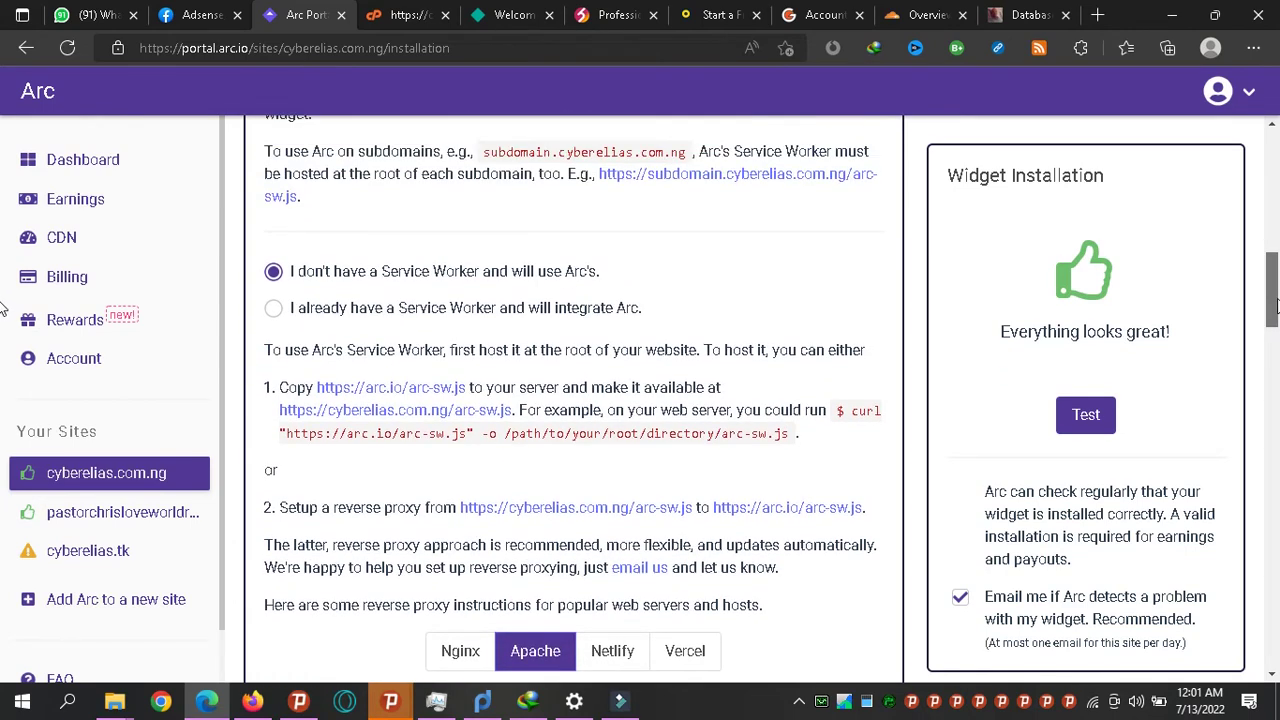
{"action": "scroll", "coordinate": [4, 326], "scroll_direction": "down", "scroll_amount": 4}
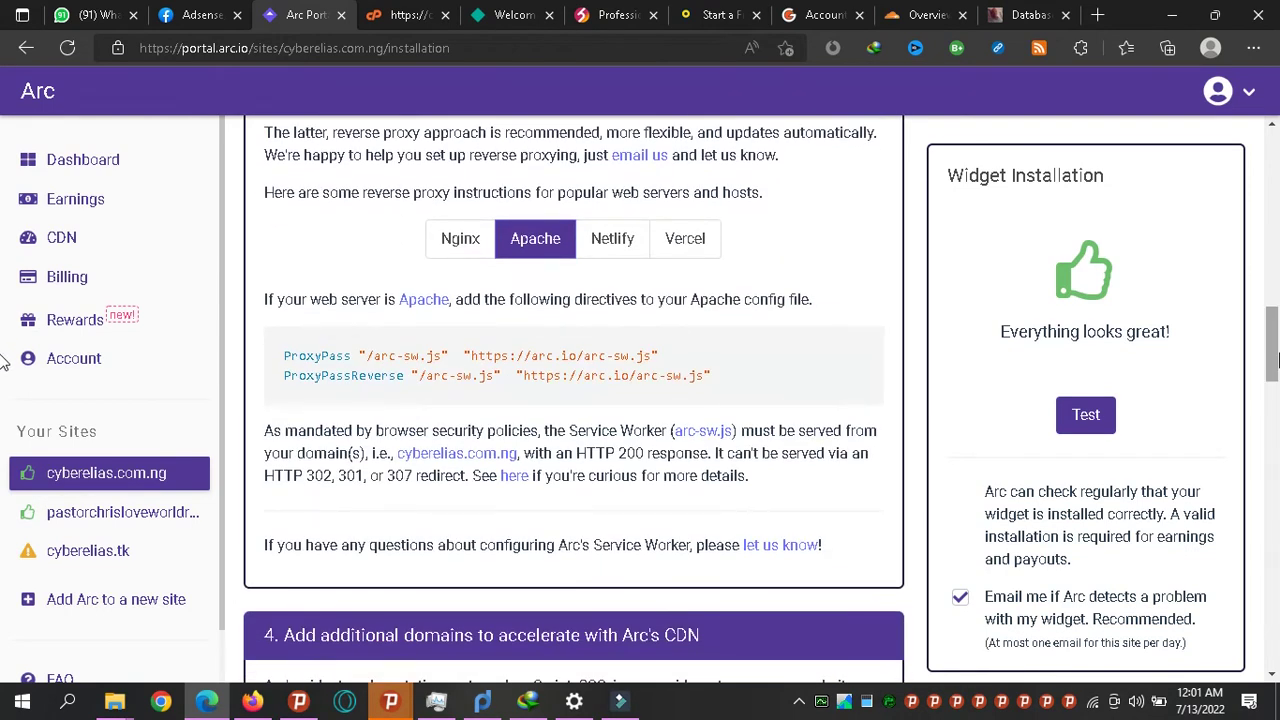
{"action": "scroll", "coordinate": [4, 362], "scroll_direction": "down", "scroll_amount": 5}
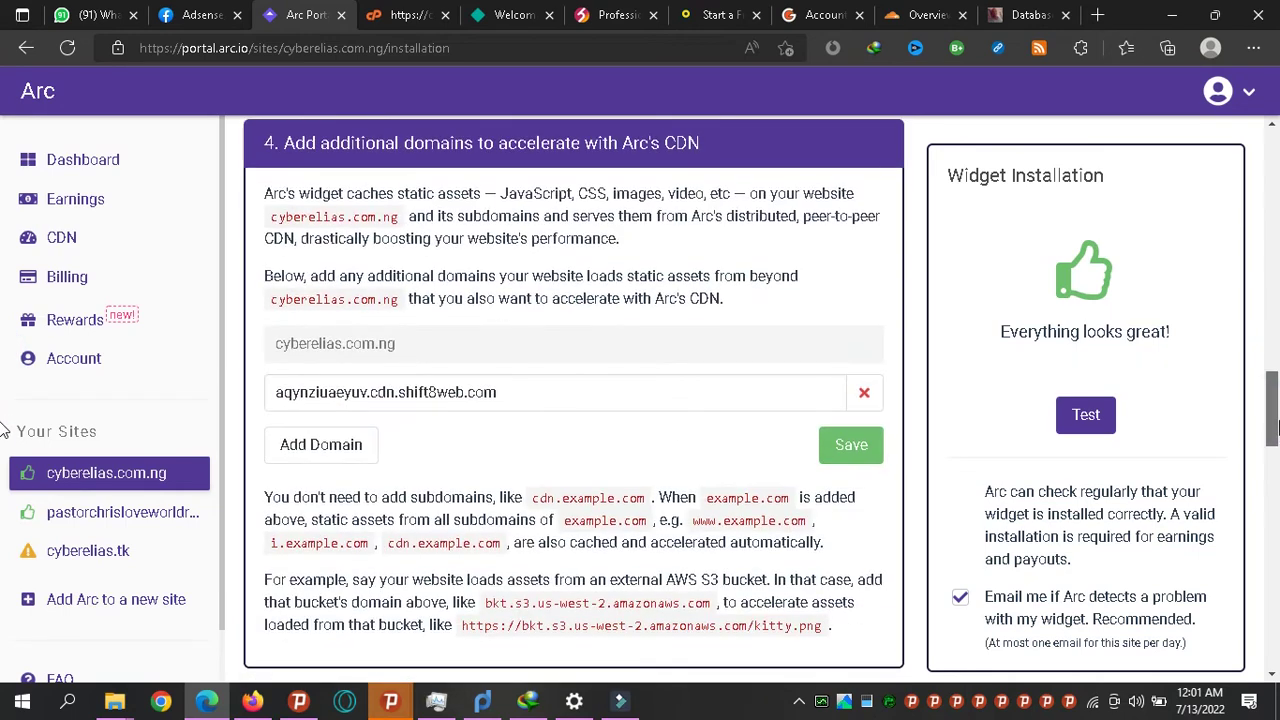
{"action": "left_click_drag", "start_coordinate": [1273, 428], "coordinate": [1270, 457]}
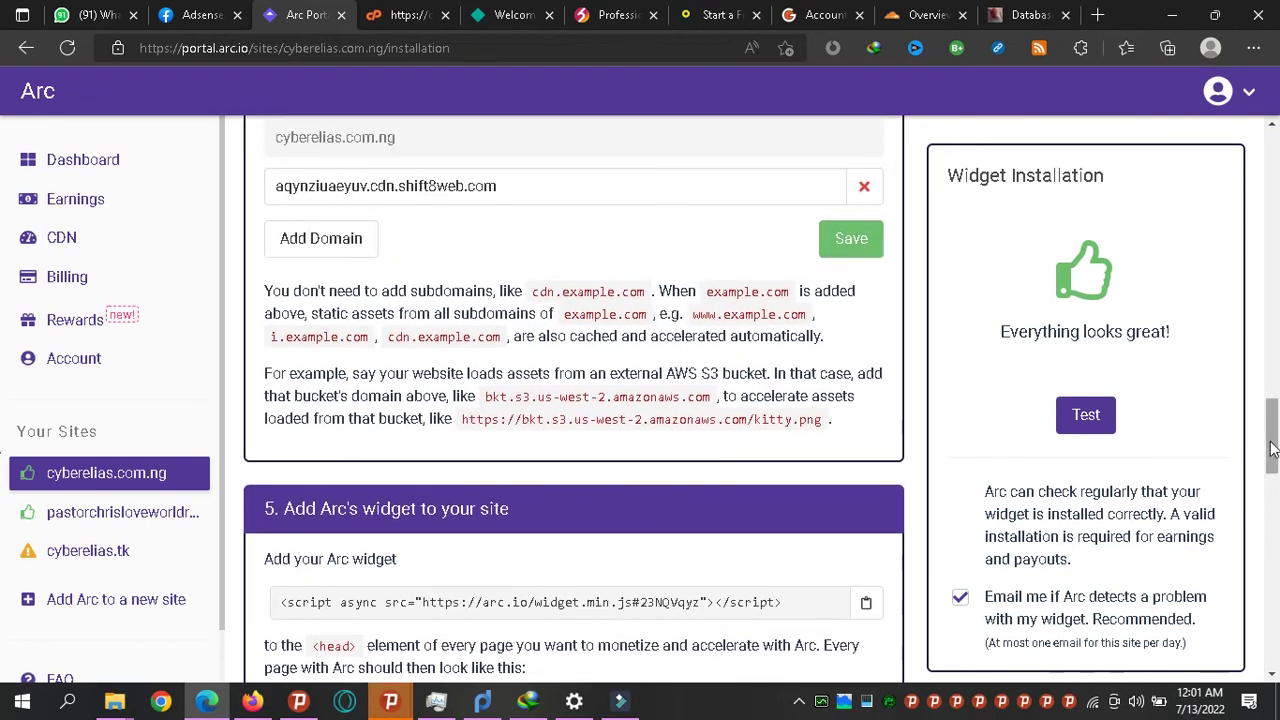
{"action": "left_click_drag", "start_coordinate": [1272, 449], "coordinate": [1272, 402]}
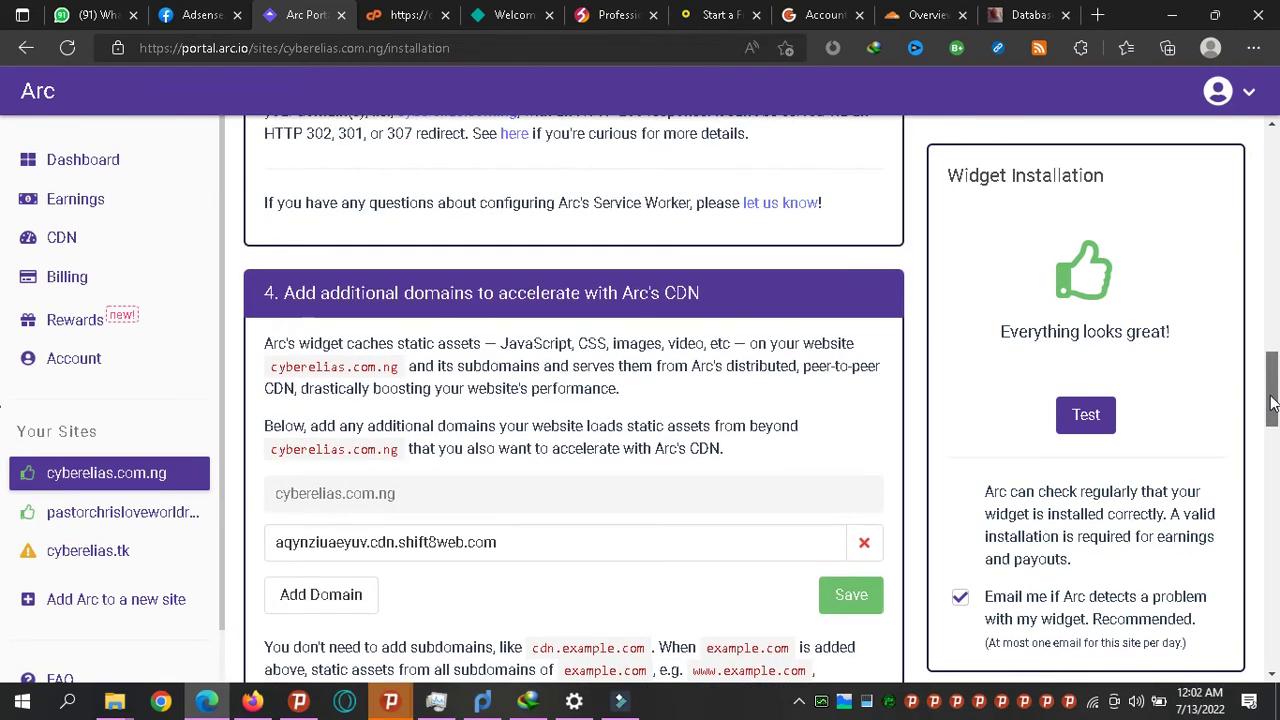
{"action": "left_click_drag", "start_coordinate": [1272, 402], "coordinate": [1254, 320]}
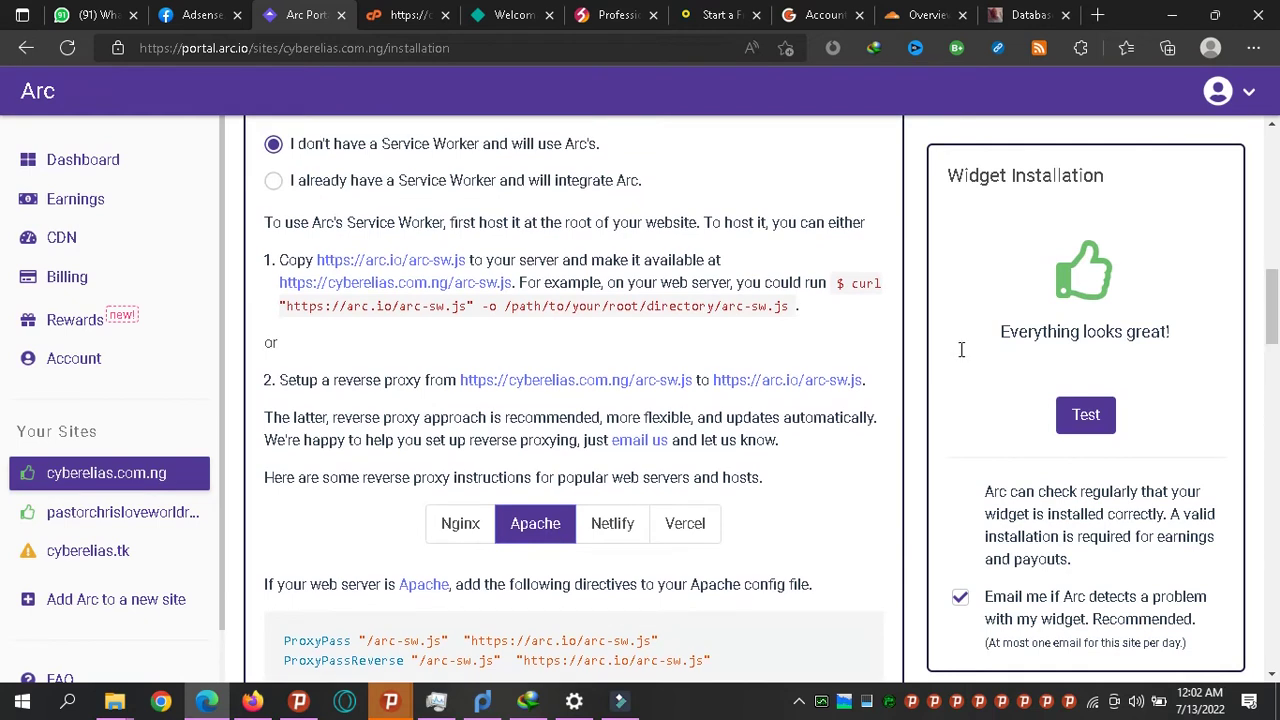
{"action": "left_click", "coordinate": [534, 384]}
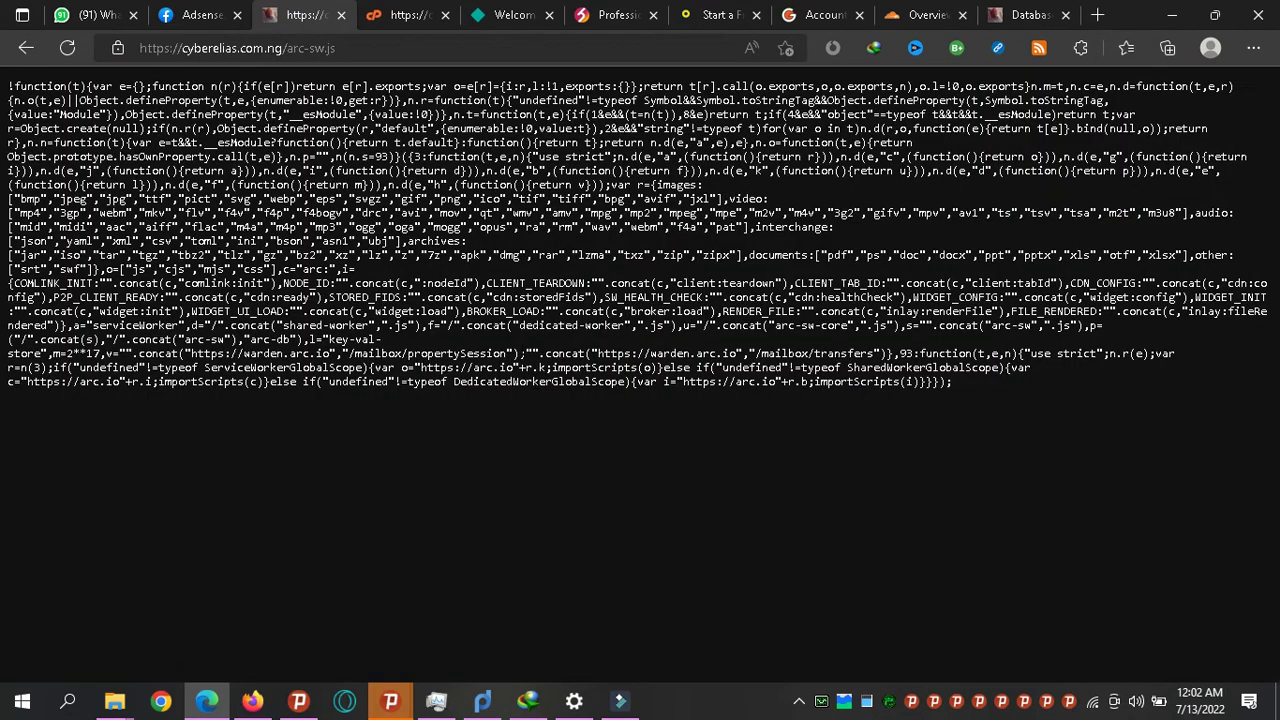
Back on the installation page, copy the cyberelias.com.ng/arc-sw.js link address.
{"action": "left_click", "coordinate": [28, 47]}
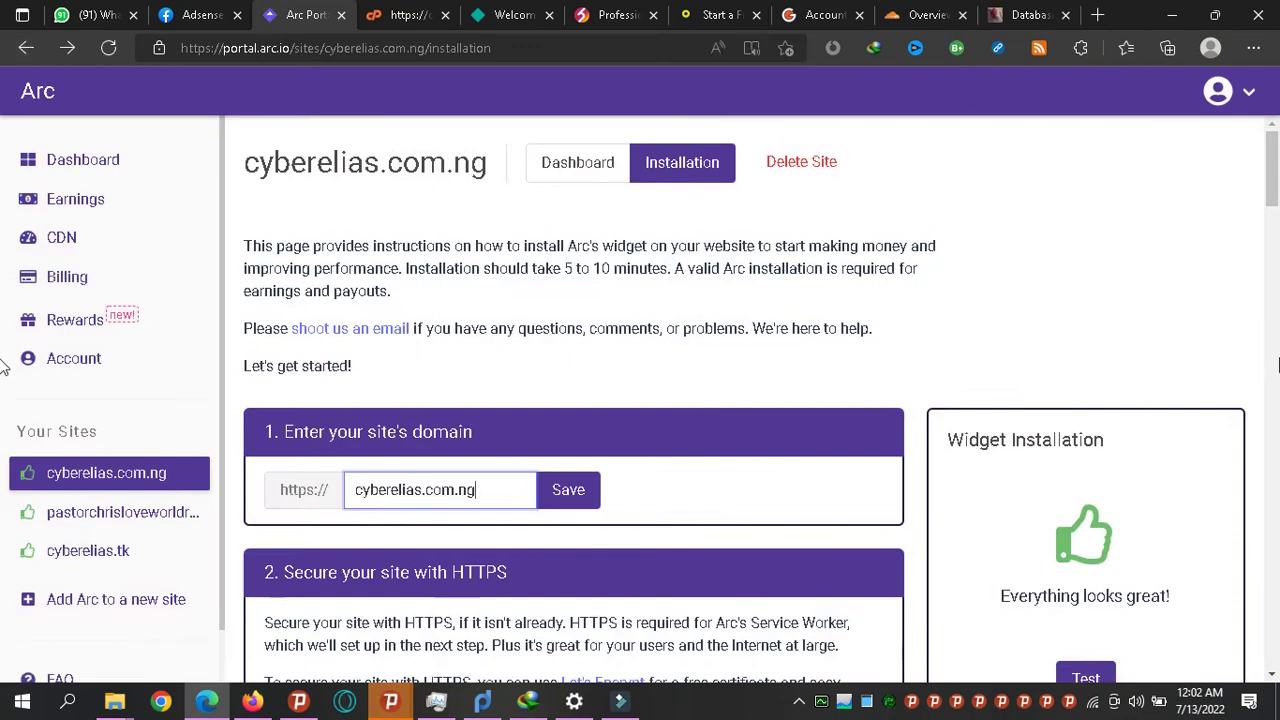
{"action": "scroll", "coordinate": [3, 365], "scroll_direction": "down", "scroll_amount": 5}
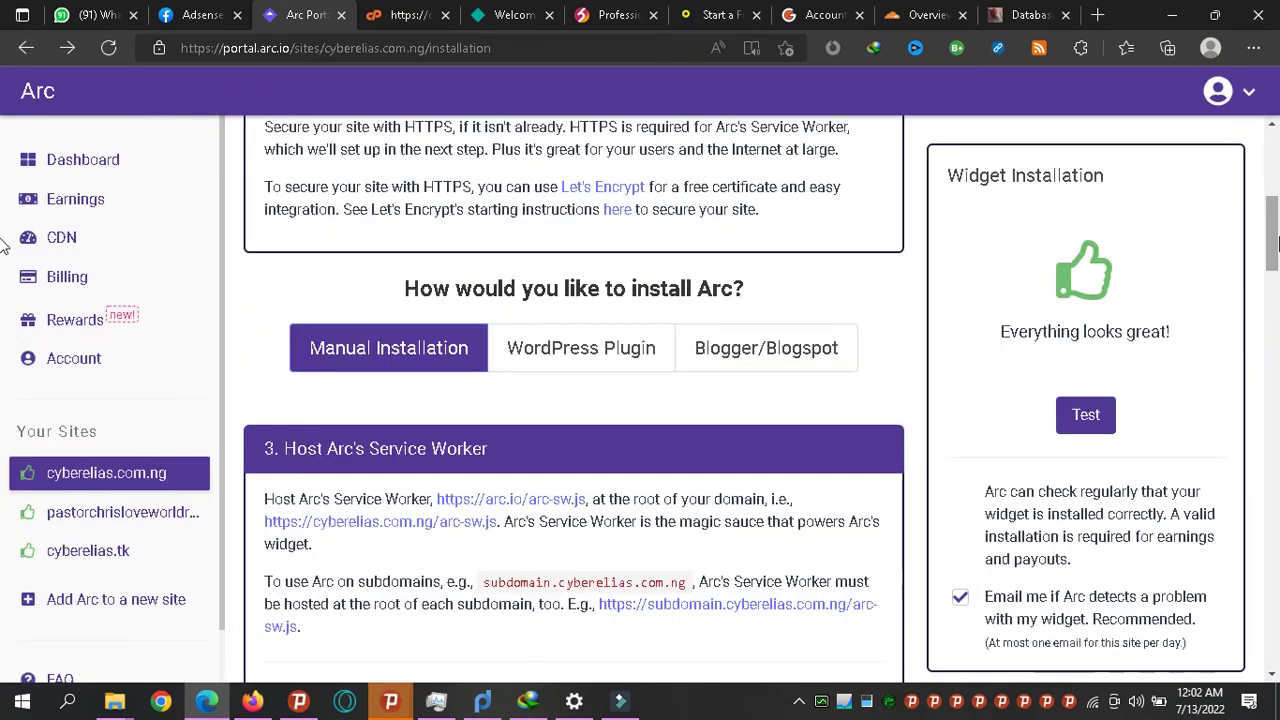
{"action": "left_click_drag", "start_coordinate": [1276, 235], "coordinate": [1276, 300]}
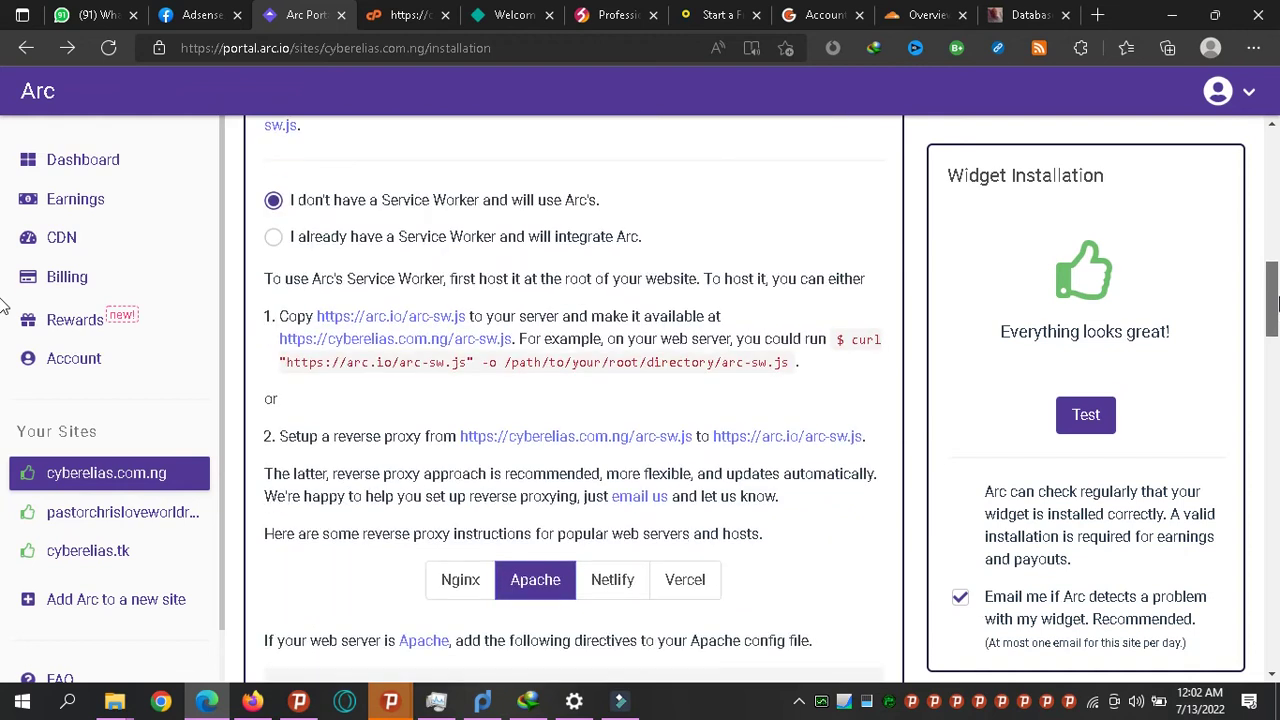
{"action": "right_click", "coordinate": [387, 345]}
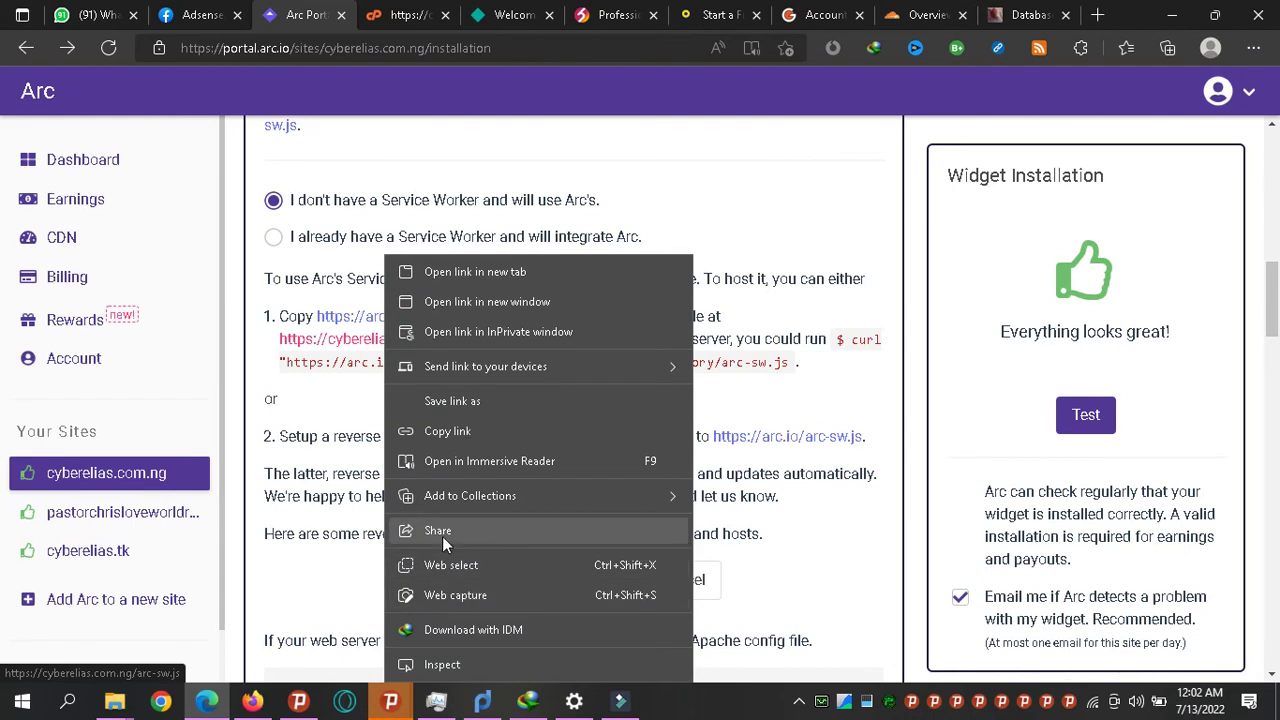
{"action": "left_click", "coordinate": [449, 430]}
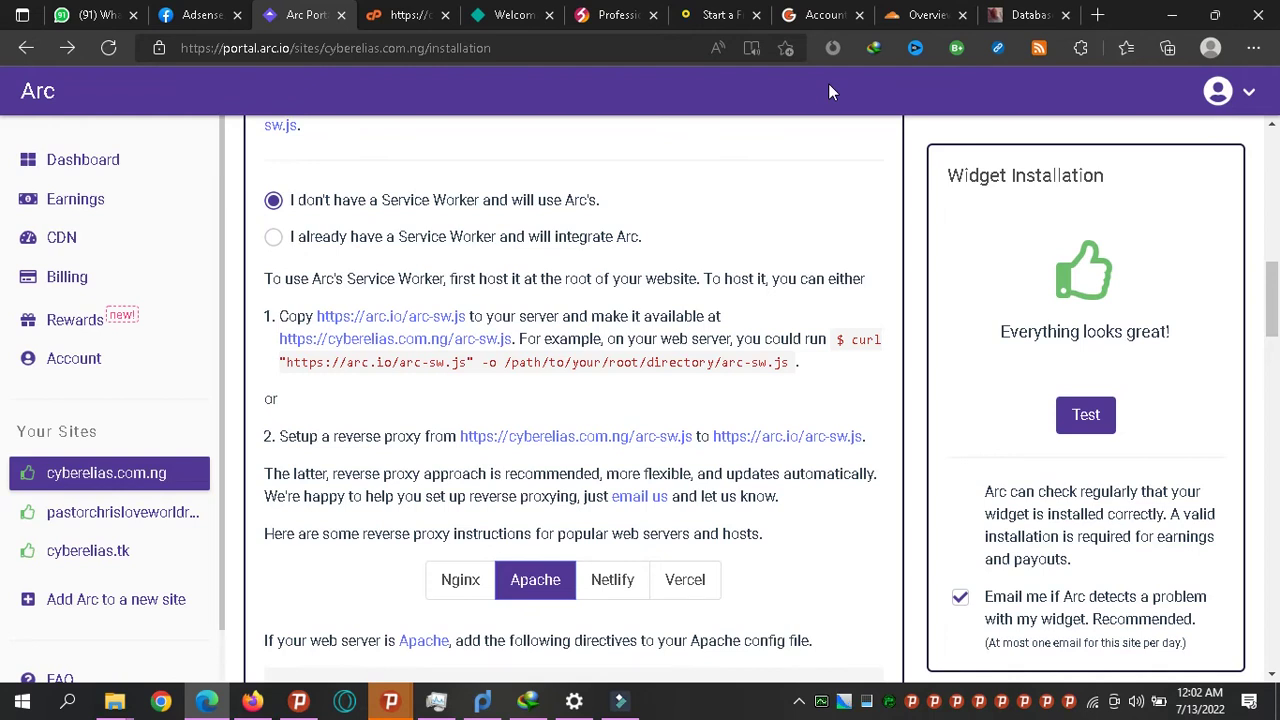
View cyberelias.tk's Widget Installation warning, then switch to the Cloudflare tab.
{"action": "left_click", "coordinate": [92, 563]}
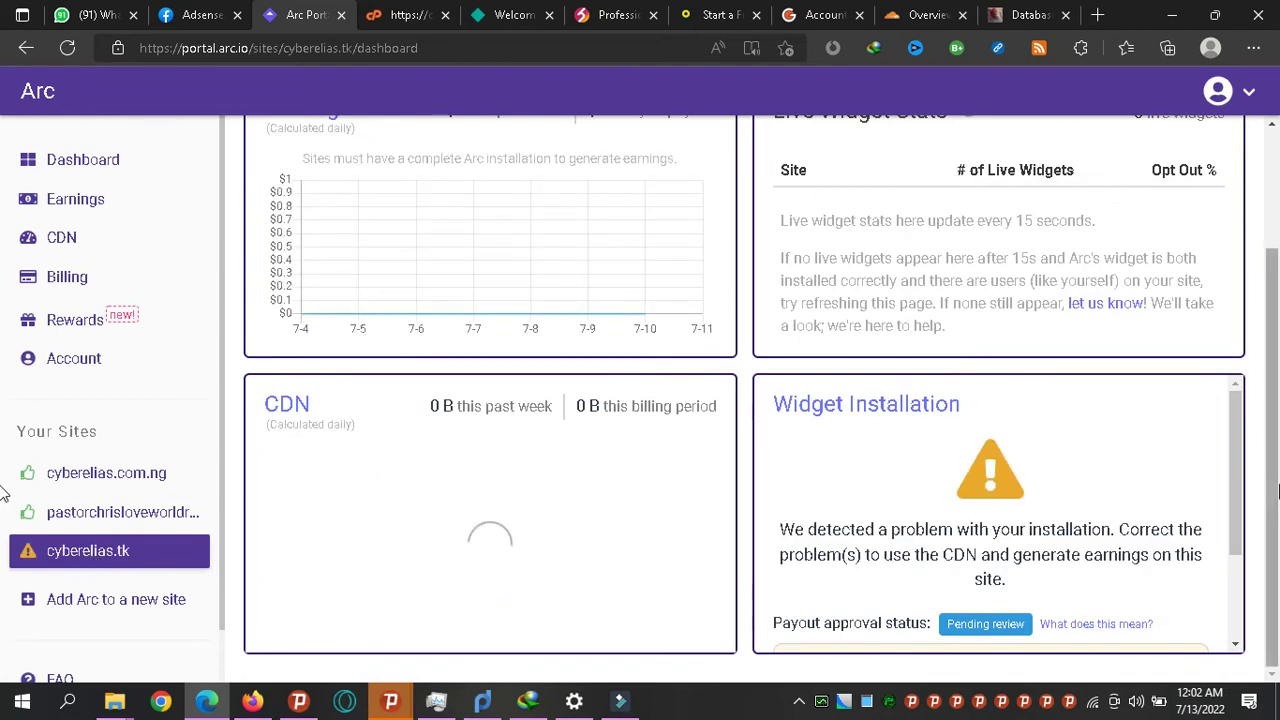
{"action": "scroll", "coordinate": [4, 460], "scroll_direction": "down", "scroll_amount": 2}
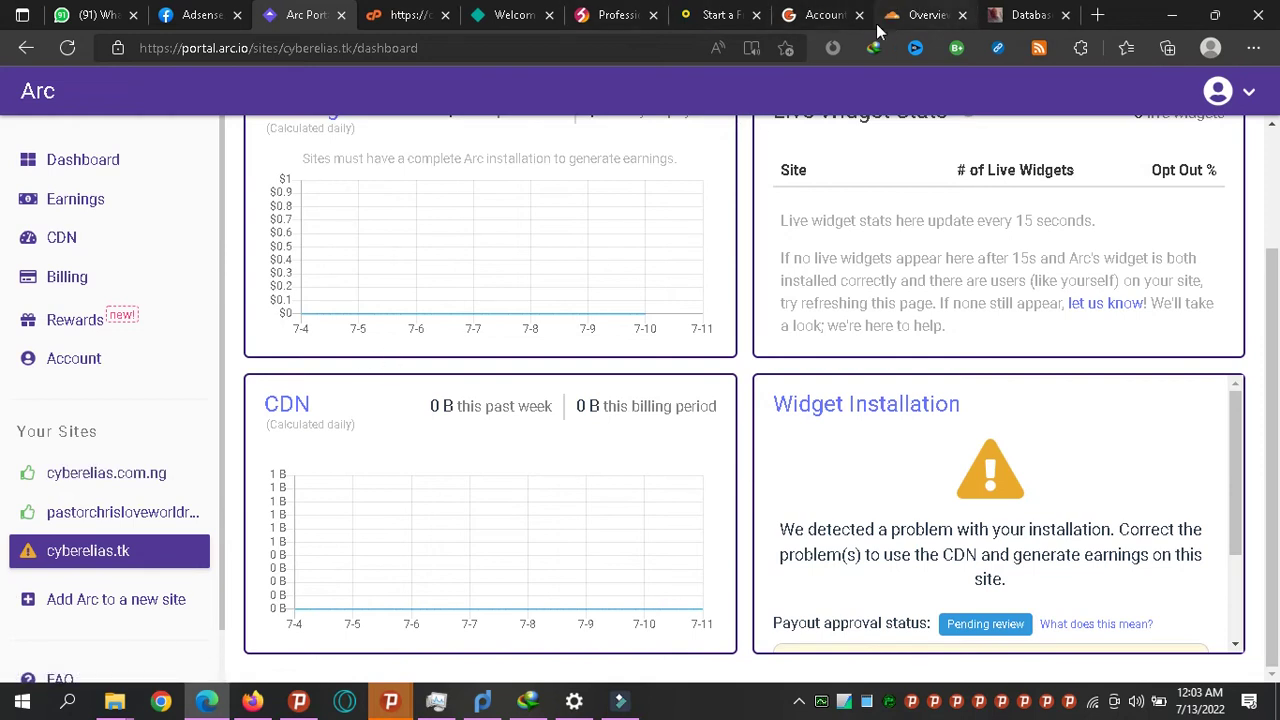
{"action": "left_click", "coordinate": [912, 22]}
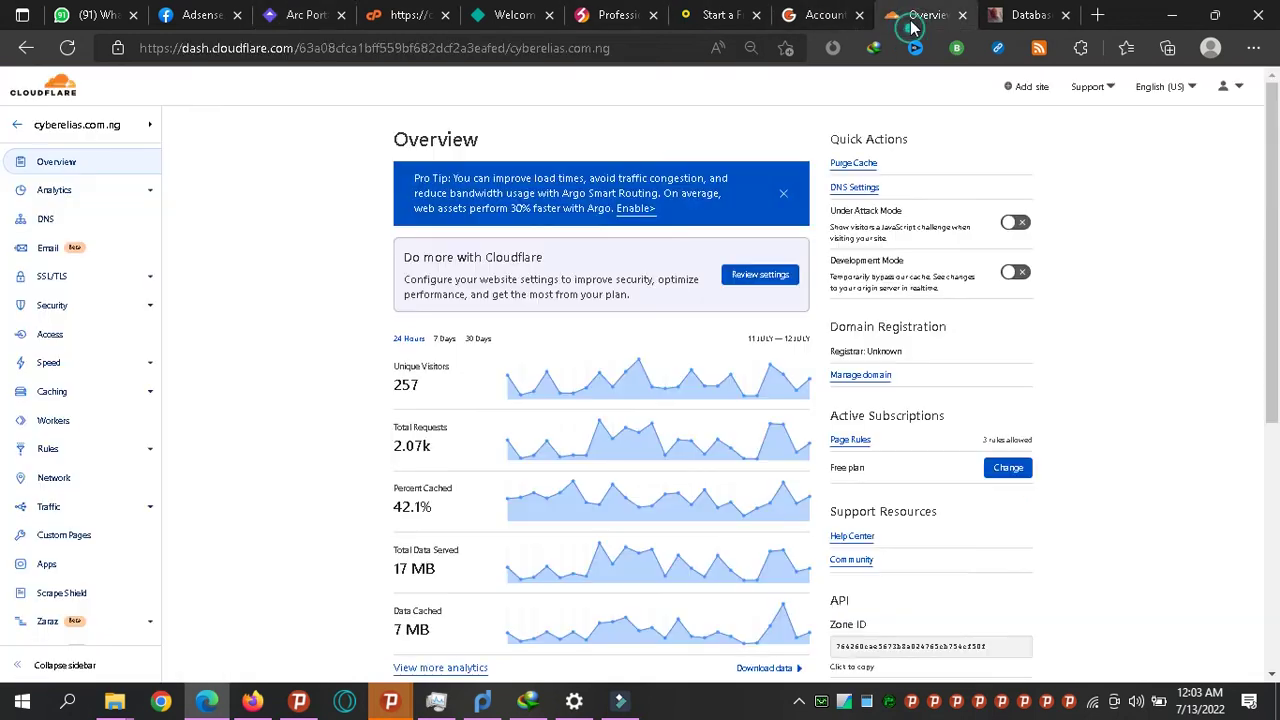
Select cyberelias.tk from Cloudflare's site list and open its Page Rules.
{"action": "left_click", "coordinate": [20, 125]}
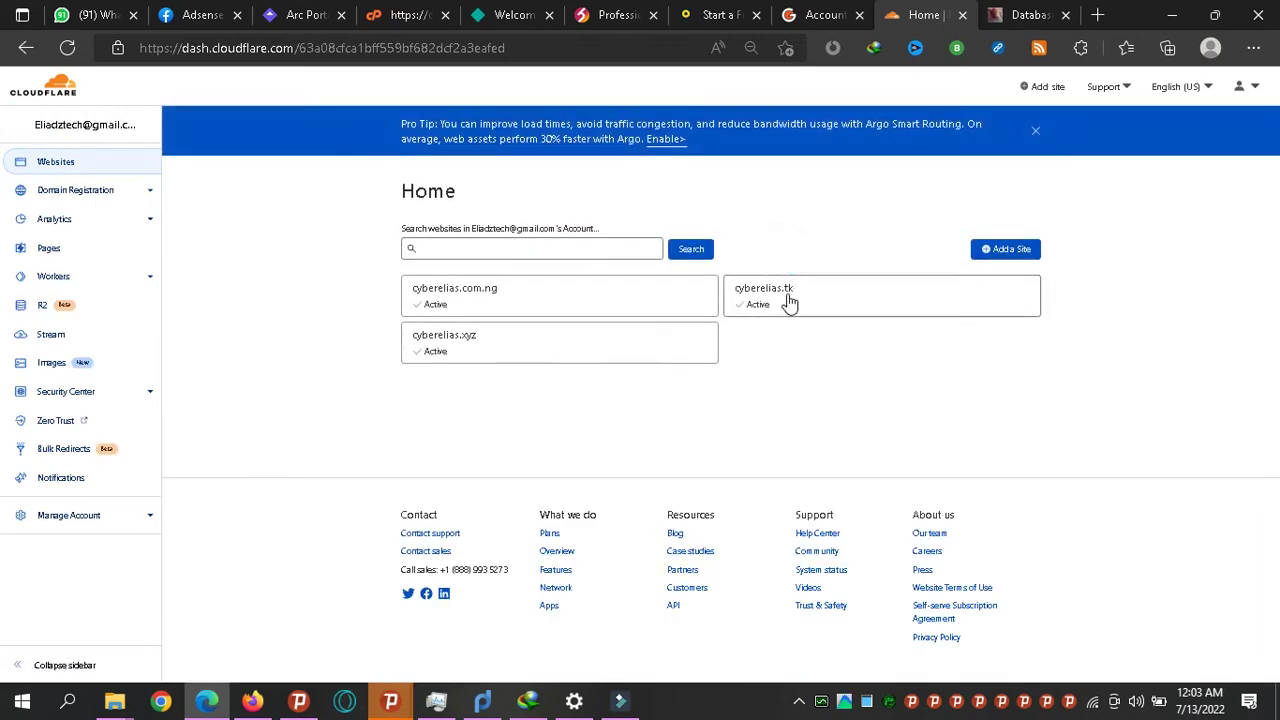
{"action": "left_click", "coordinate": [789, 299]}
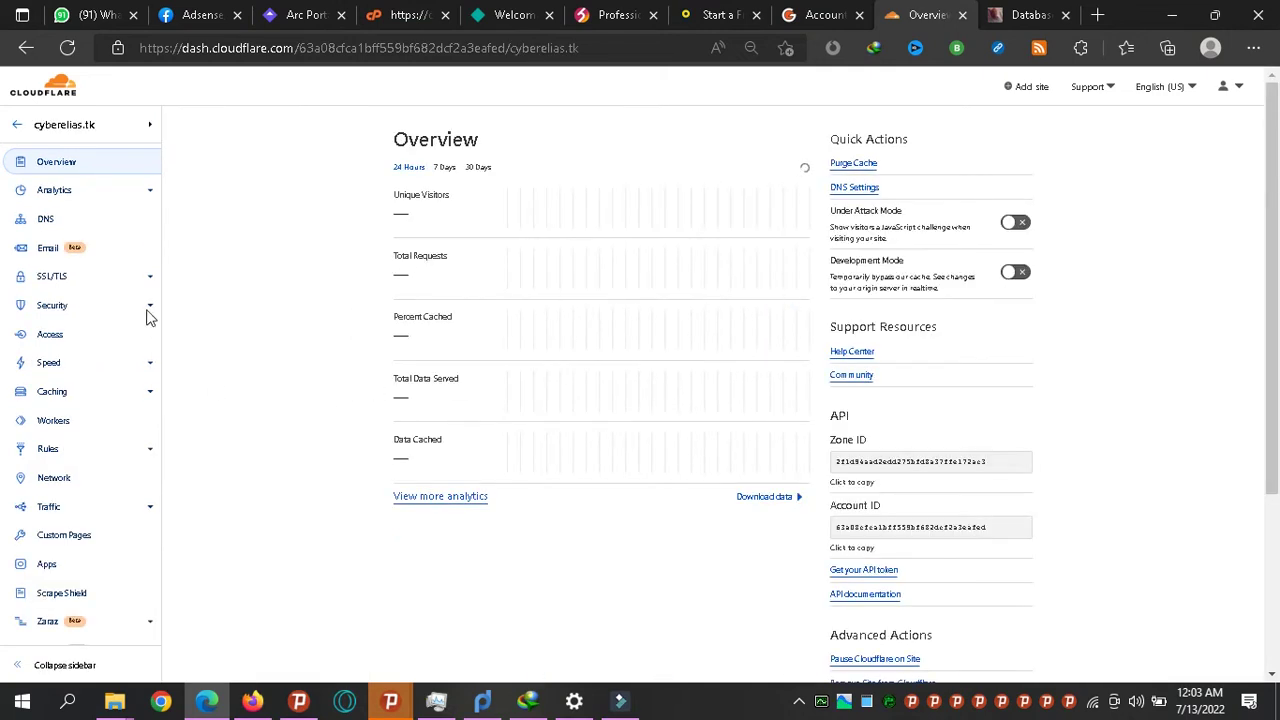
{"action": "left_click", "coordinate": [44, 452]}
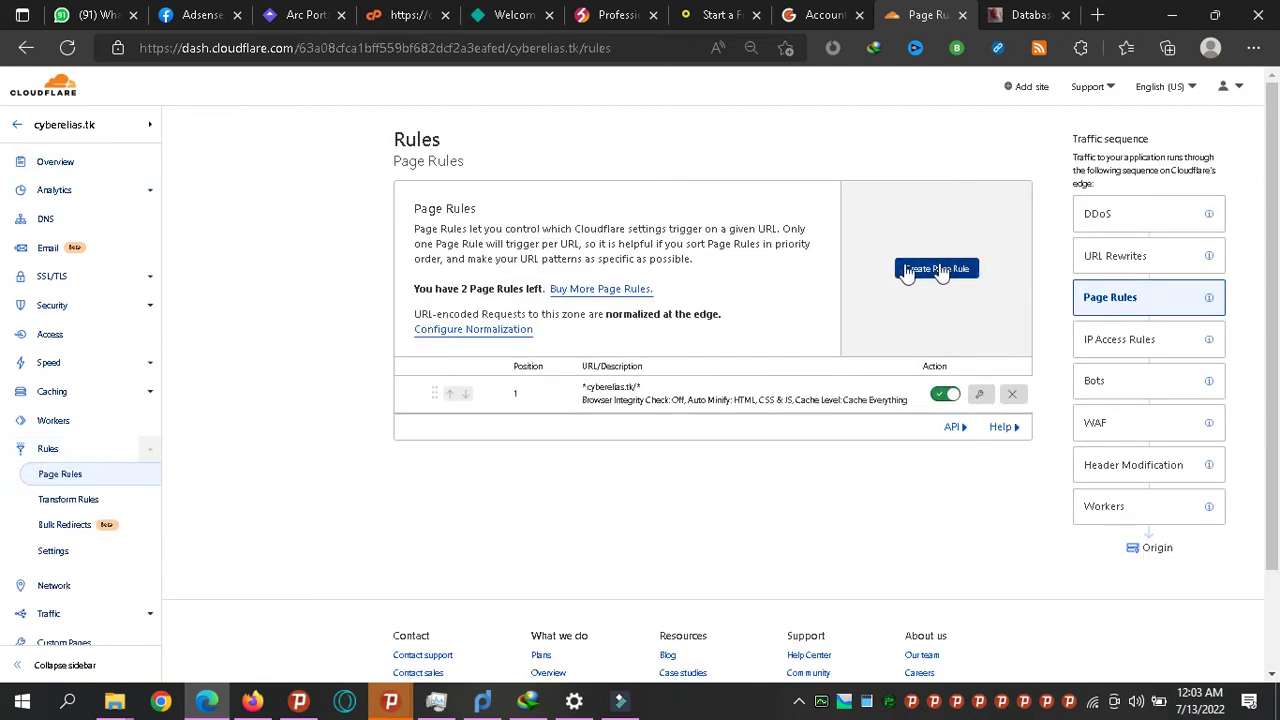
Create a new page rule with the URL pattern *cyberelias.tk/.
{"action": "left_click", "coordinate": [942, 270]}
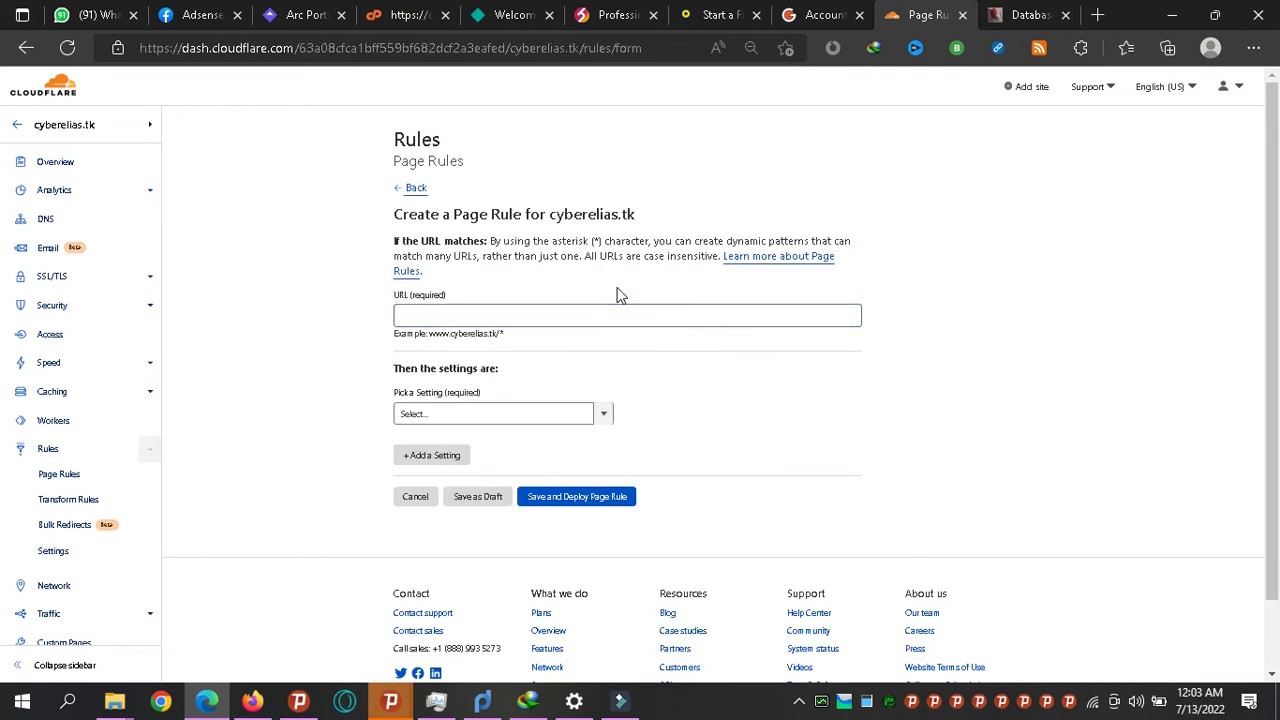
{"action": "left_click", "coordinate": [545, 314]}
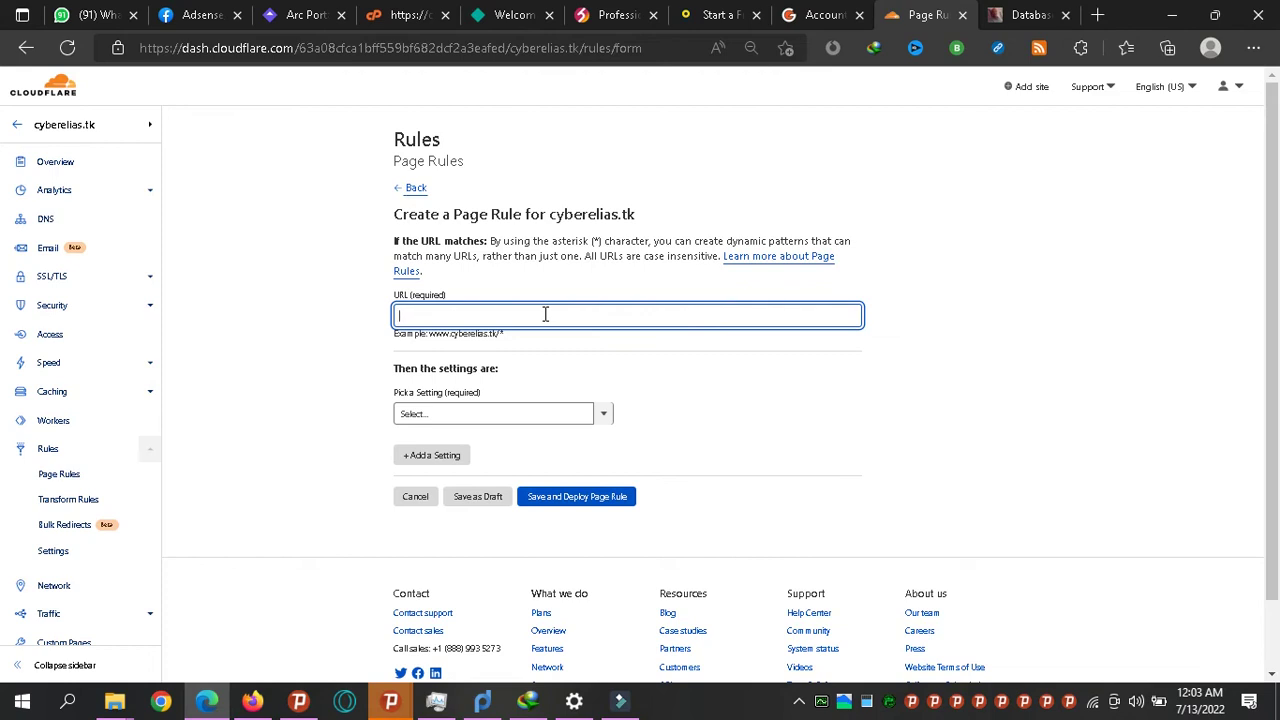
{"action": "type", "text": "*"}
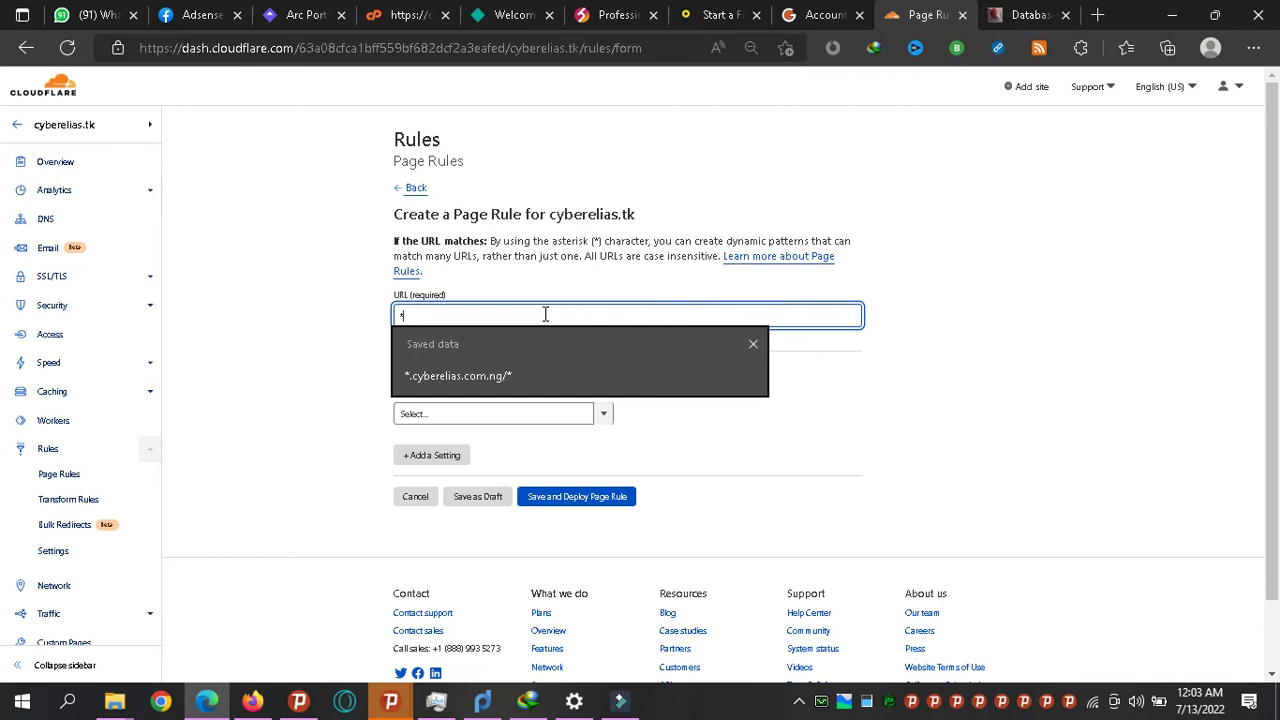
{"action": "type", "text": "c"}
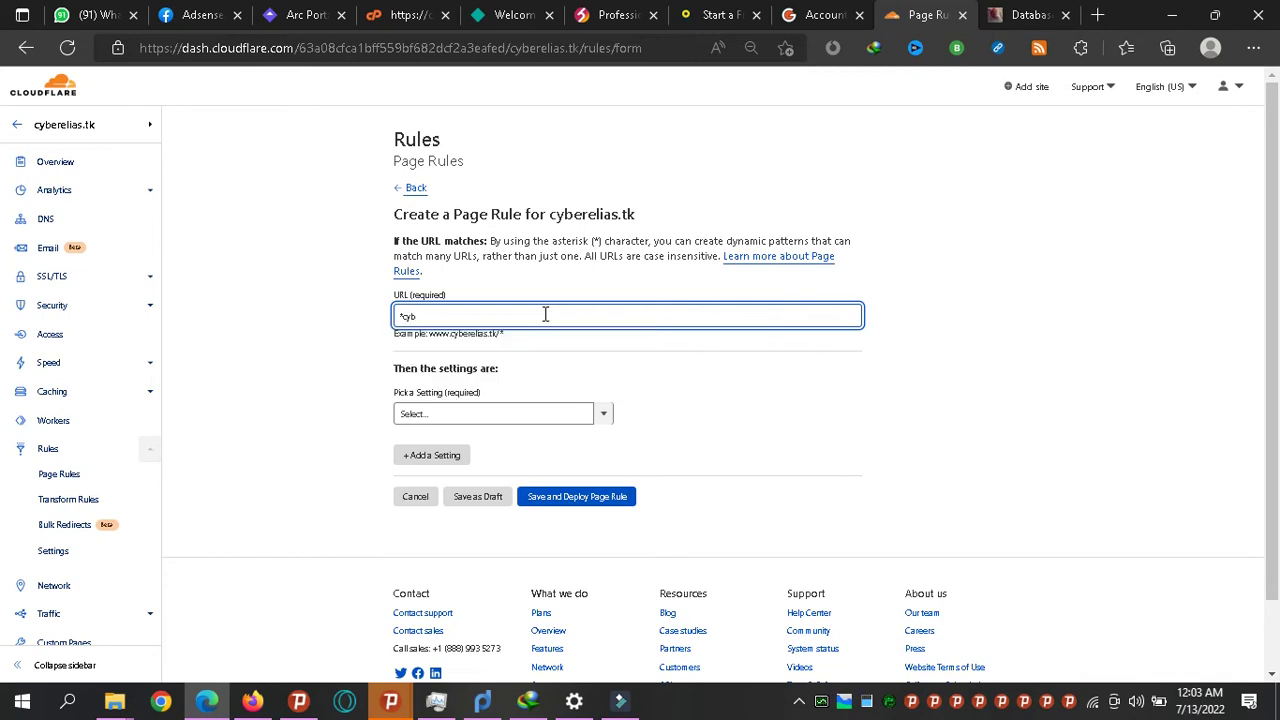
{"action": "key", "text": "BackSpace"}
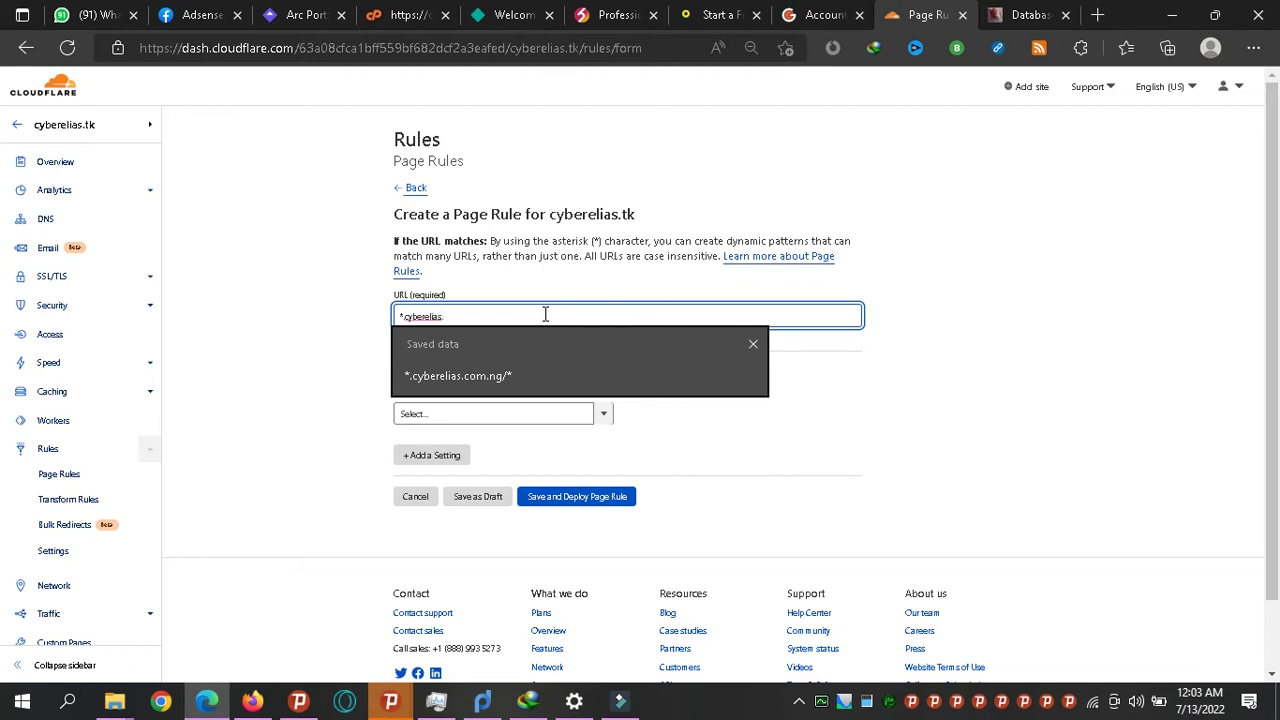
{"action": "type", "text": "tk/"}
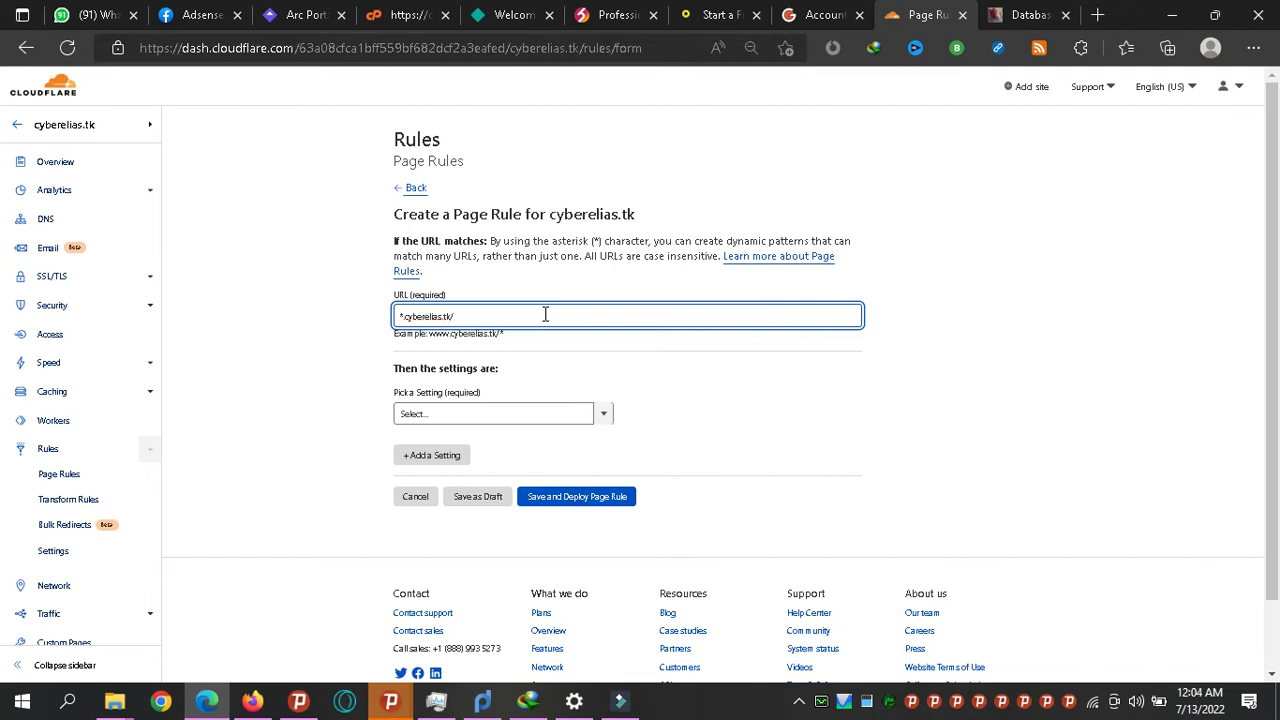
{"action": "left_click", "coordinate": [603, 416]}
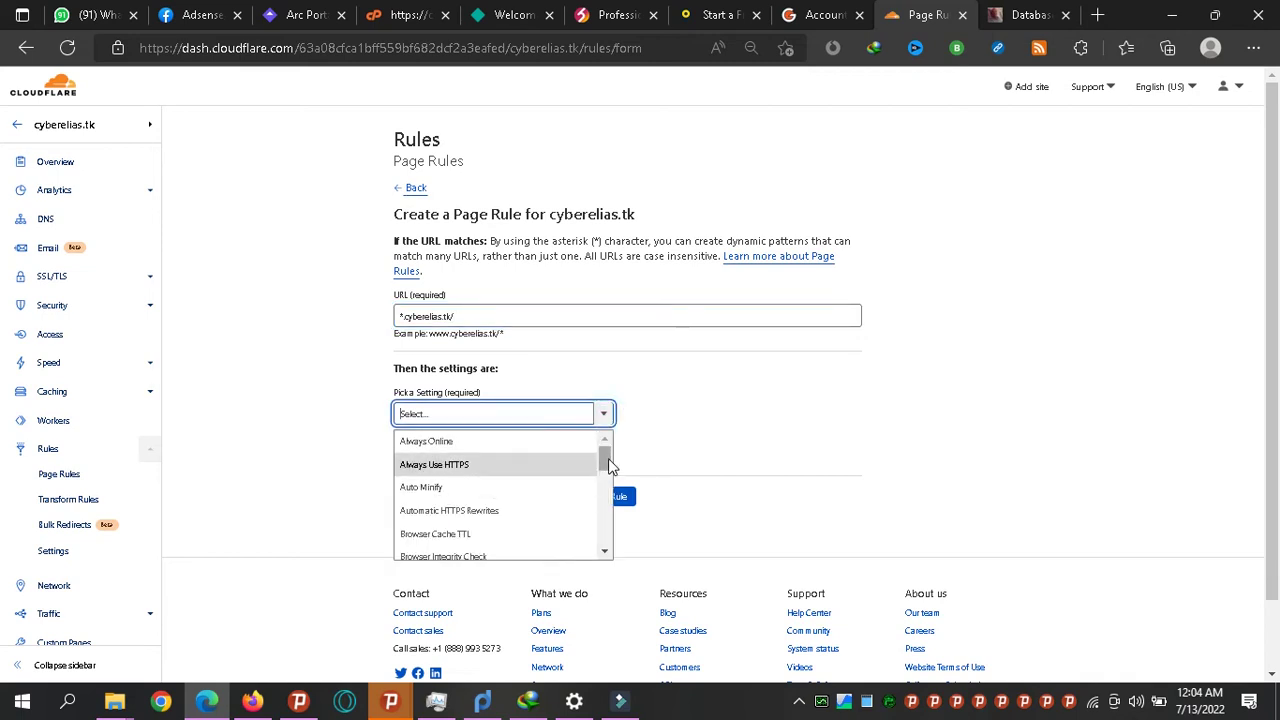
{"action": "left_click_drag", "start_coordinate": [603, 457], "coordinate": [604, 490]}
{"action": "type", "text": "f"}
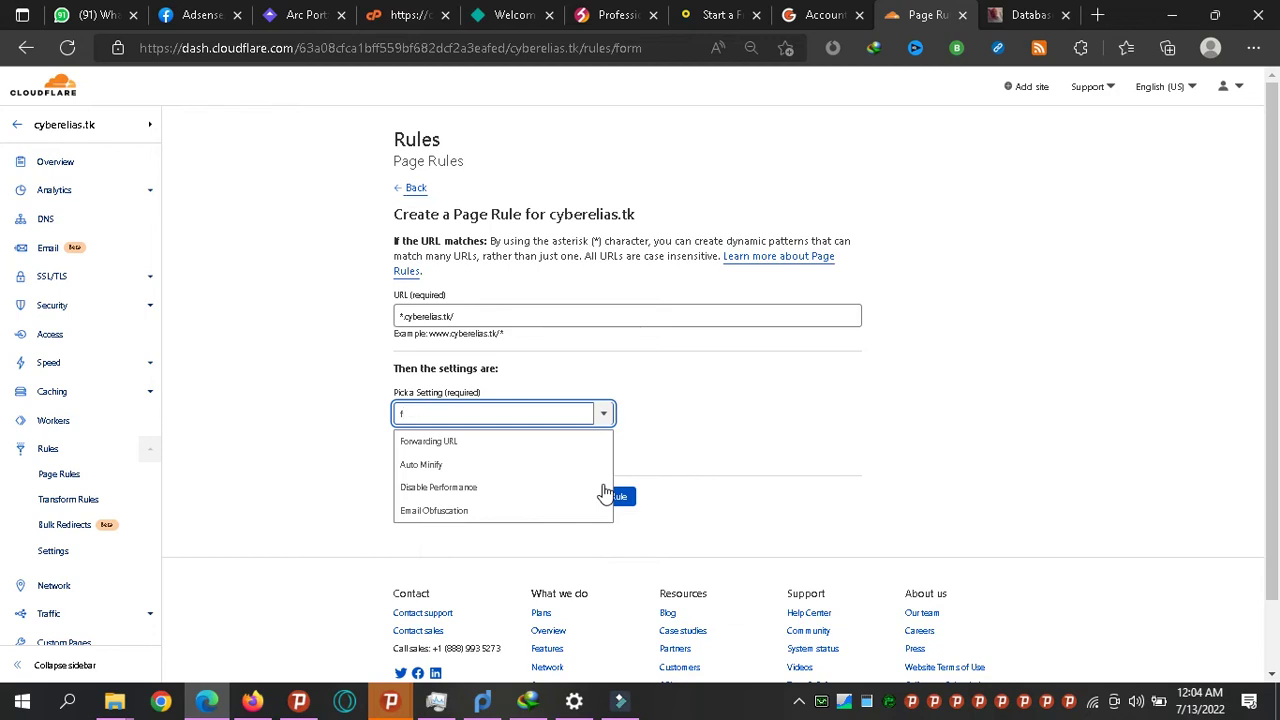
{"action": "left_click", "coordinate": [457, 443]}
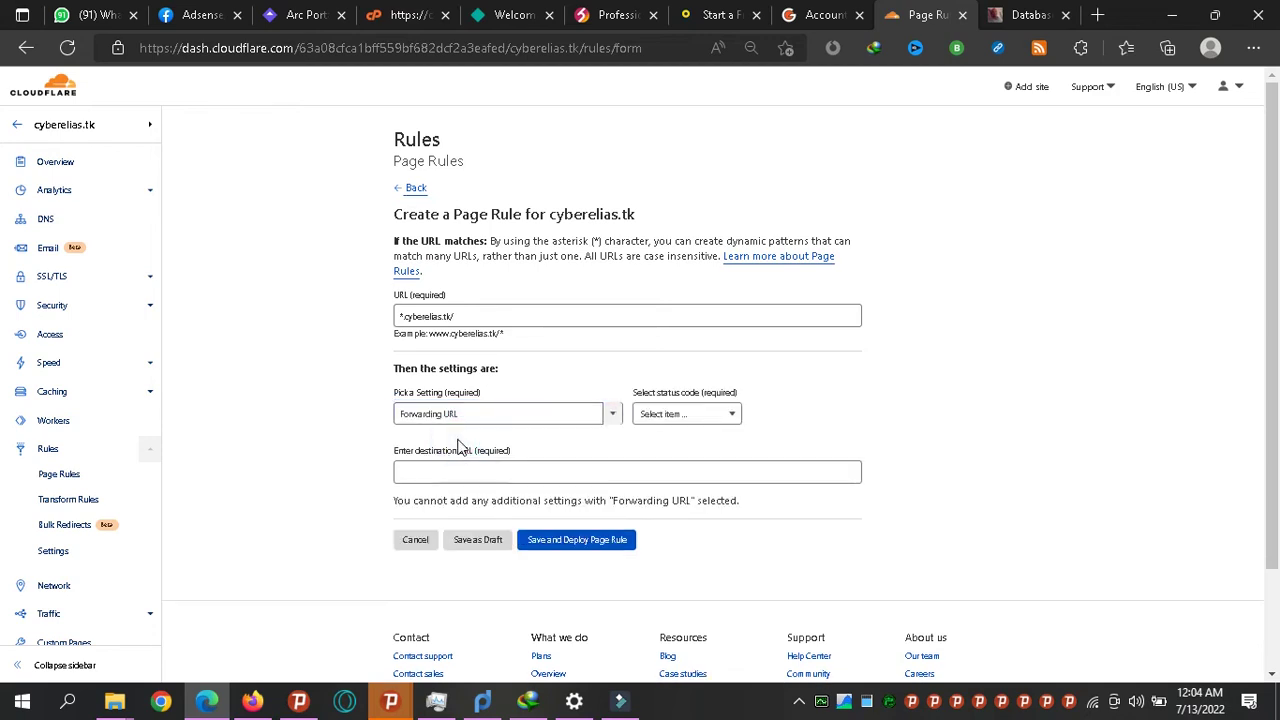
{"action": "left_click", "coordinate": [678, 422]}
{"action": "left_click", "coordinate": [680, 446]}
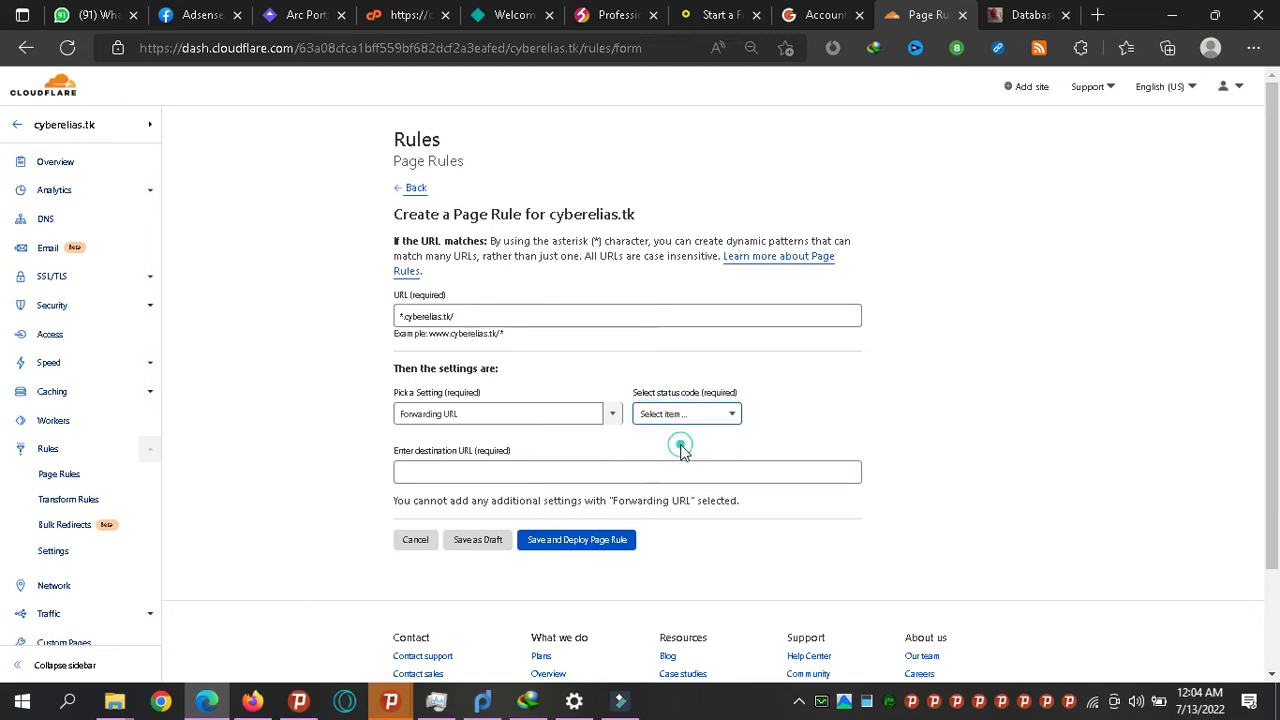
{"action": "left_click", "coordinate": [567, 464]}
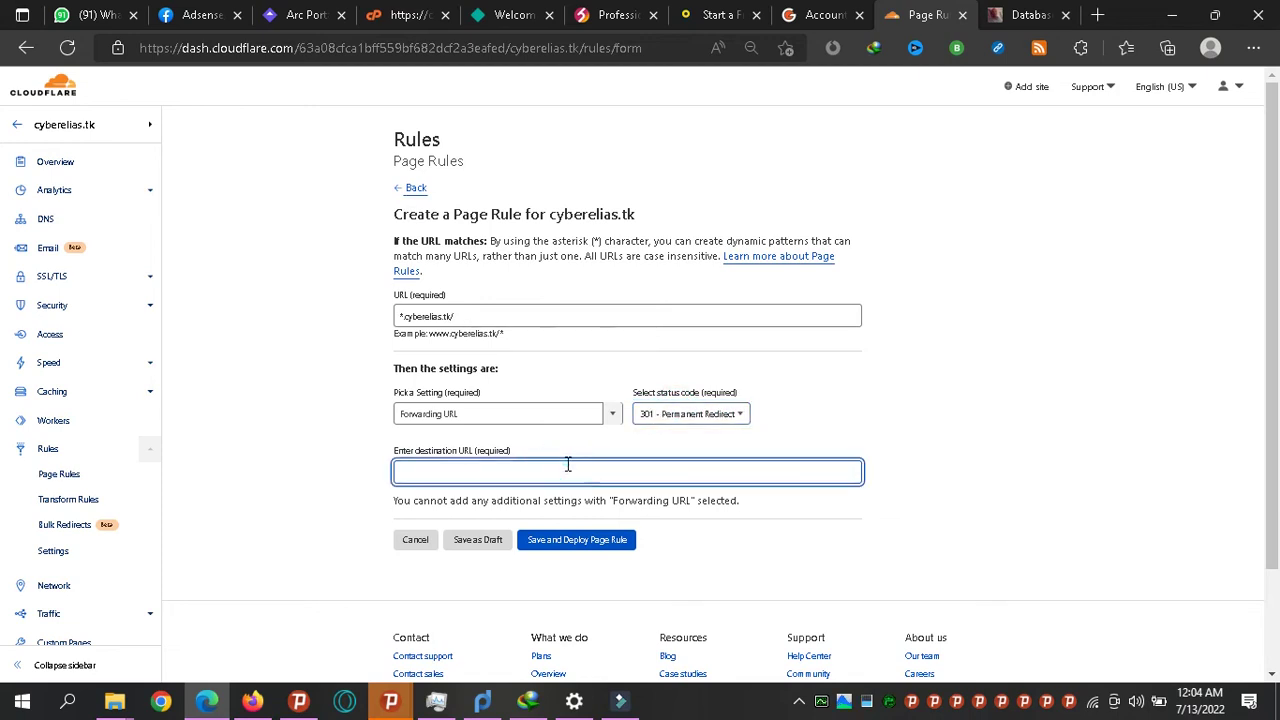
{"action": "type", "text": "https://cyberelias.com.ng/arc-sw.js"}
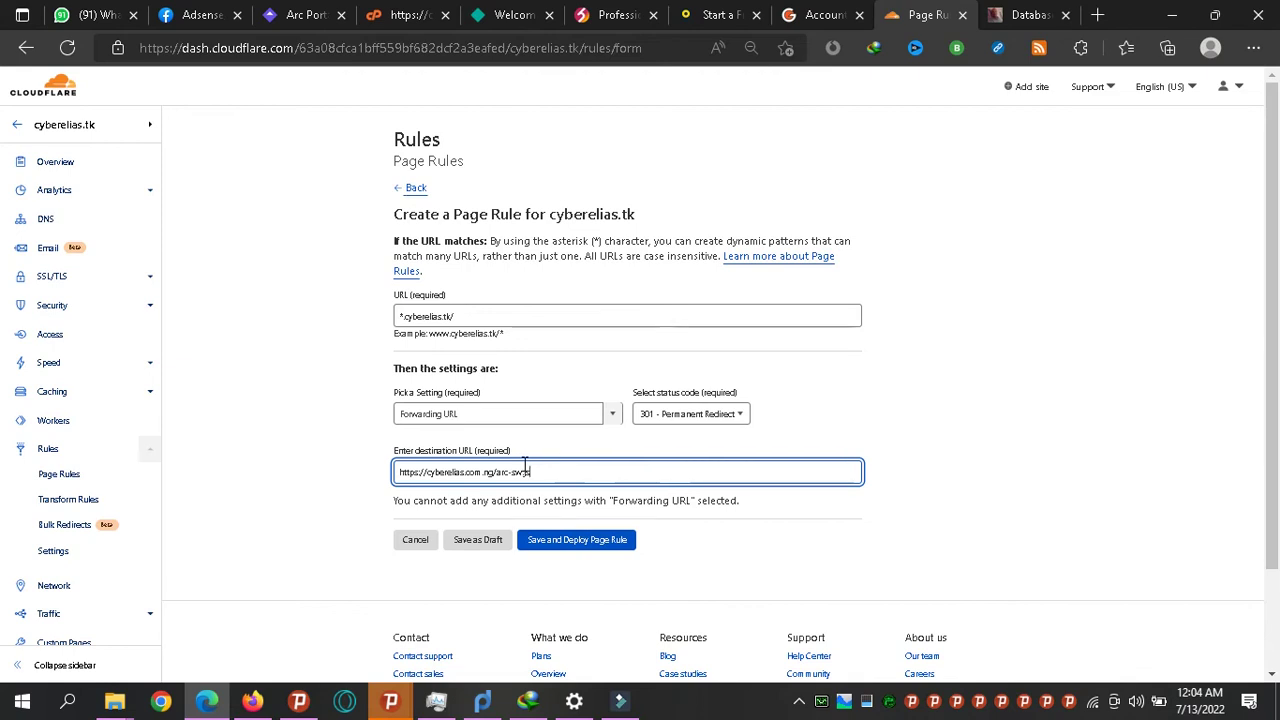
Append arc-sw.js to the URL pattern and save and deploy the forwarding rule.
{"action": "left_click_drag", "start_coordinate": [497, 471], "coordinate": [579, 472]}
{"action": "key", "text": "ctrl+c"}
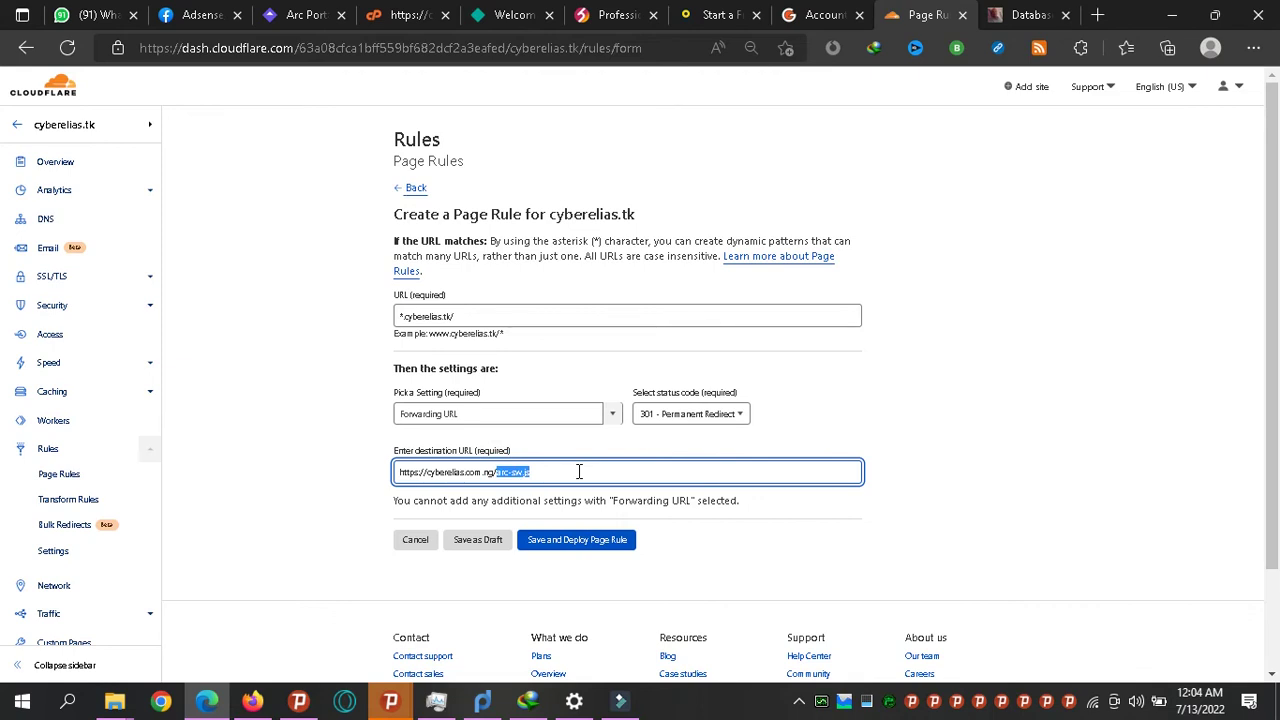
{"action": "key", "text": "ctrl+0"}
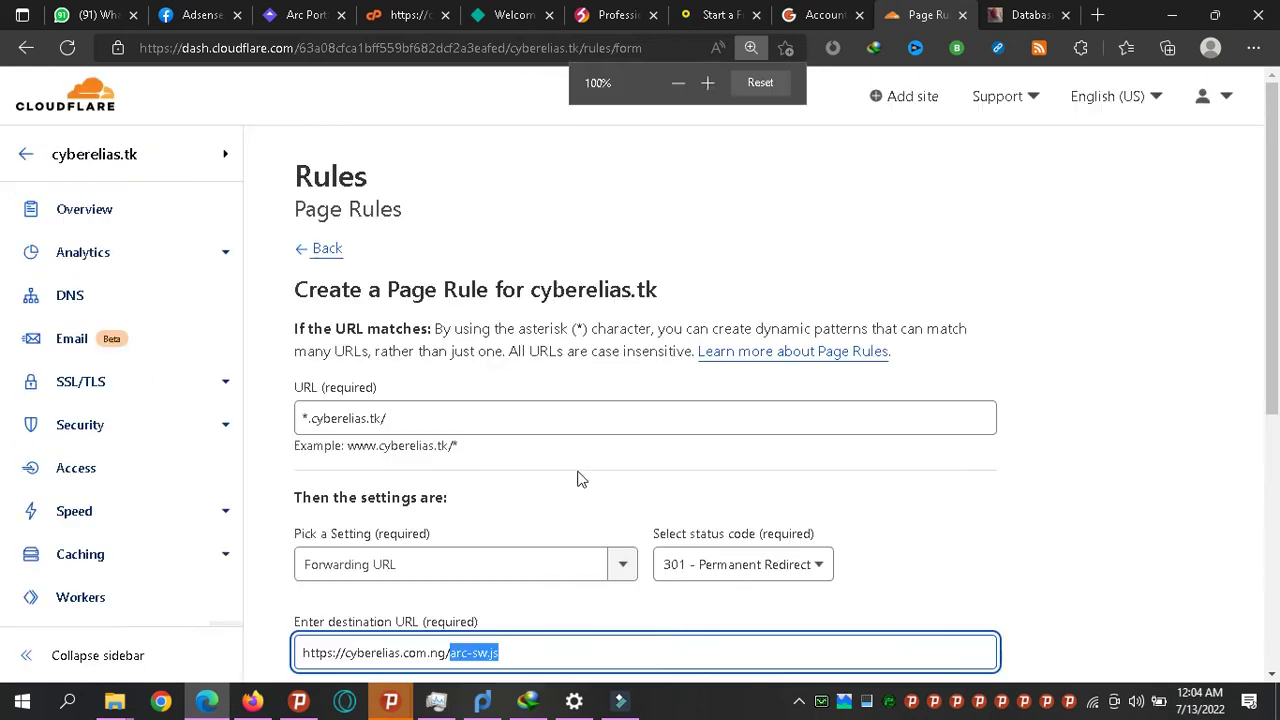
{"action": "scroll", "coordinate": [1276, 388], "scroll_direction": "down", "scroll_amount": 3}
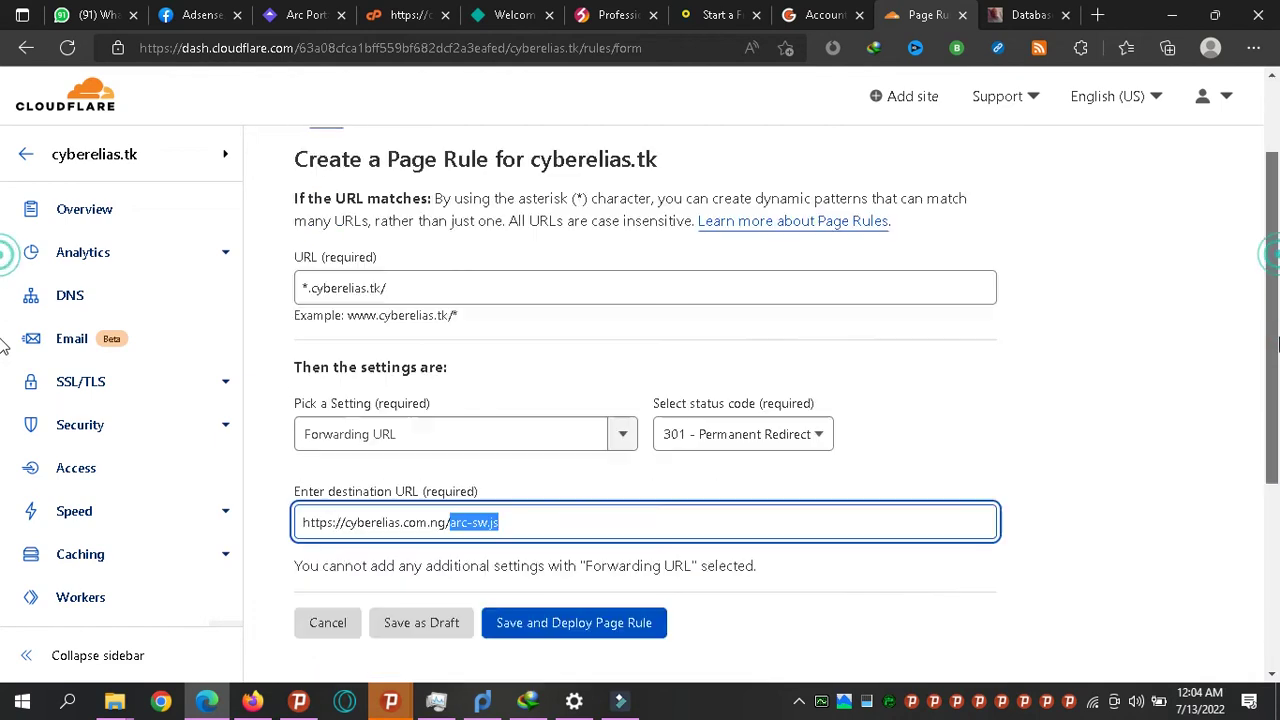
{"action": "left_click_drag", "start_coordinate": [1277, 388], "coordinate": [1275, 345]}
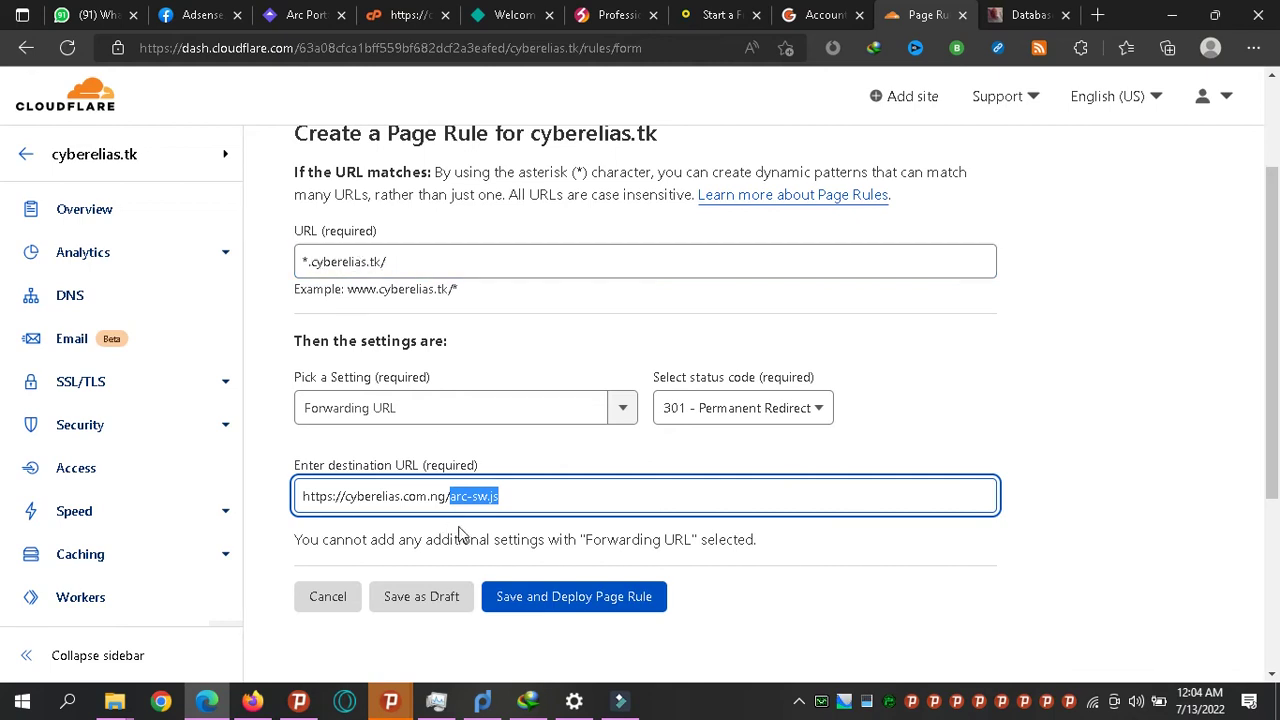
{"action": "left_click", "coordinate": [405, 266]}
{"action": "key", "text": "ctrl+v"}
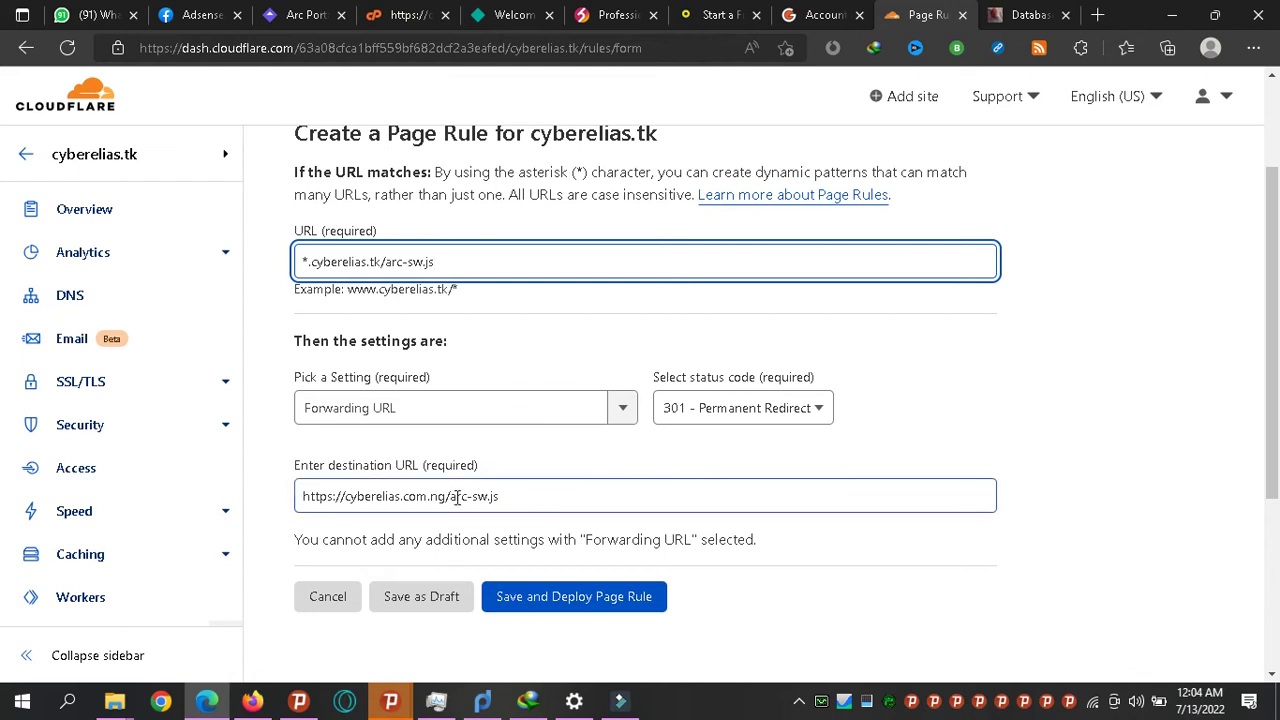
{"action": "left_click", "coordinate": [650, 441]}
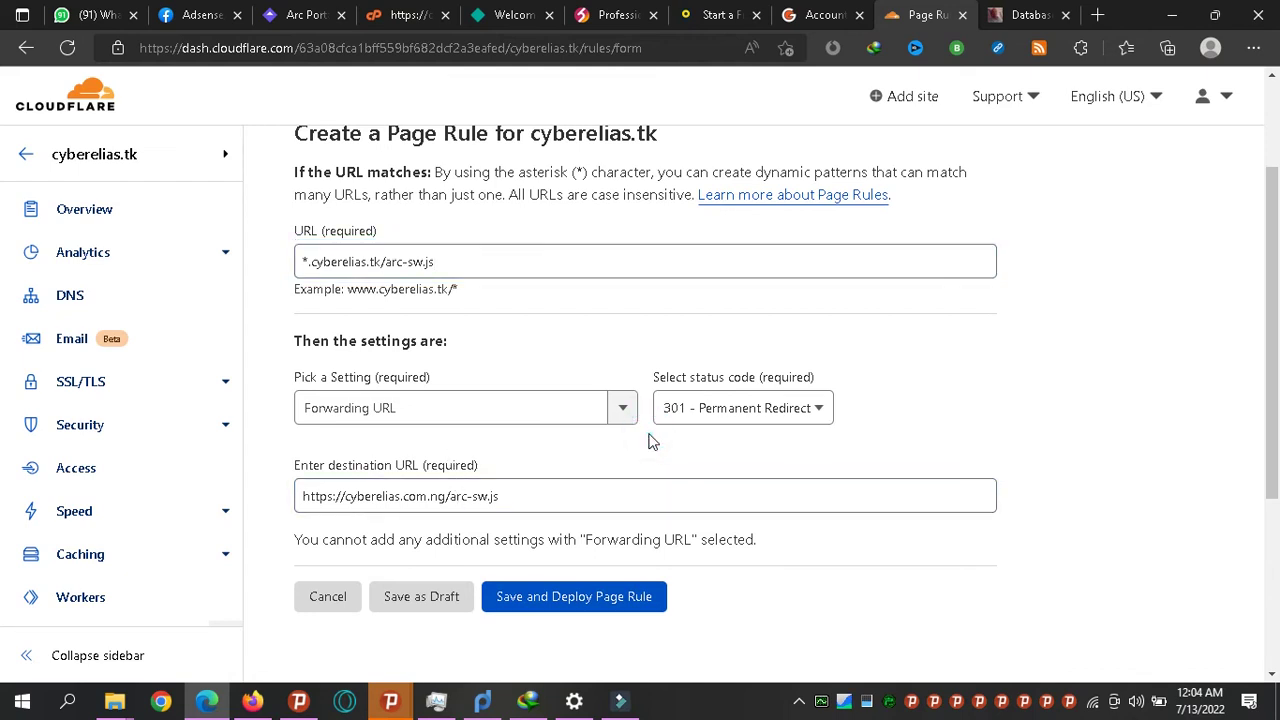
{"action": "left_click", "coordinate": [531, 592]}
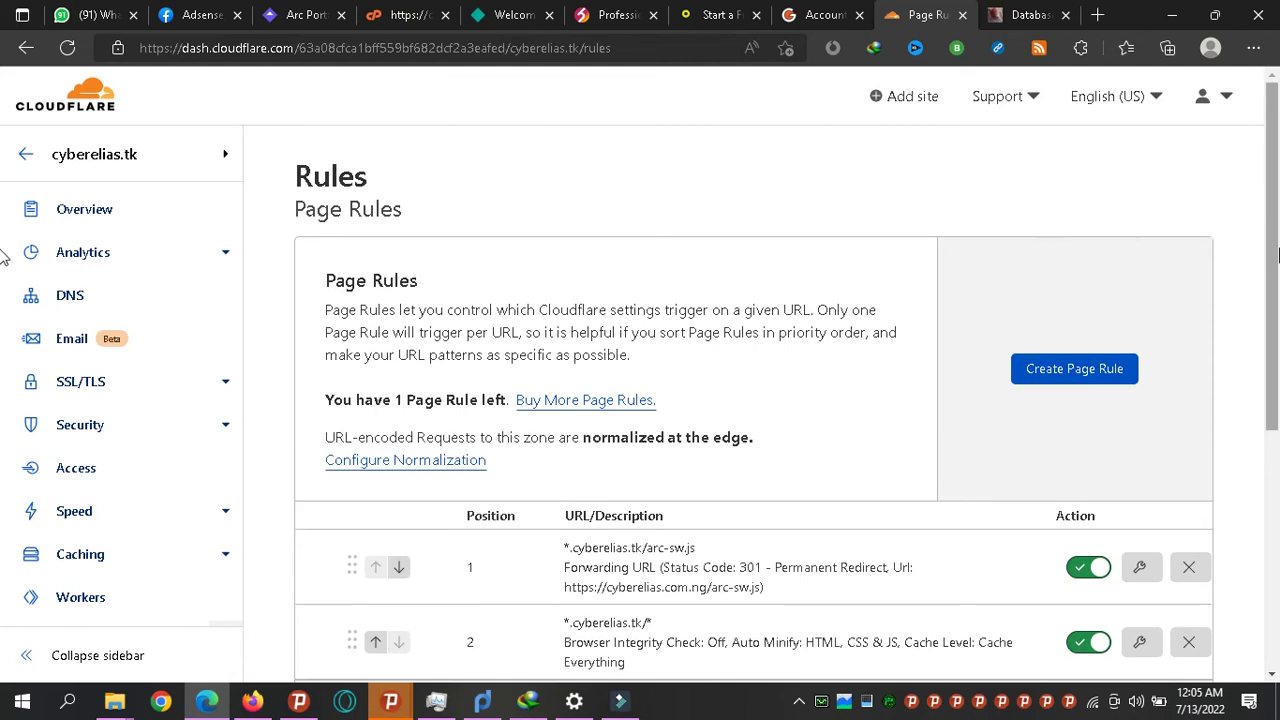
Scroll the Page Rules table to confirm the arc-sw.js 301 forward is listed first, above Cache Everything.
{"action": "left_click_drag", "start_coordinate": [1277, 255], "coordinate": [1277, 313]}
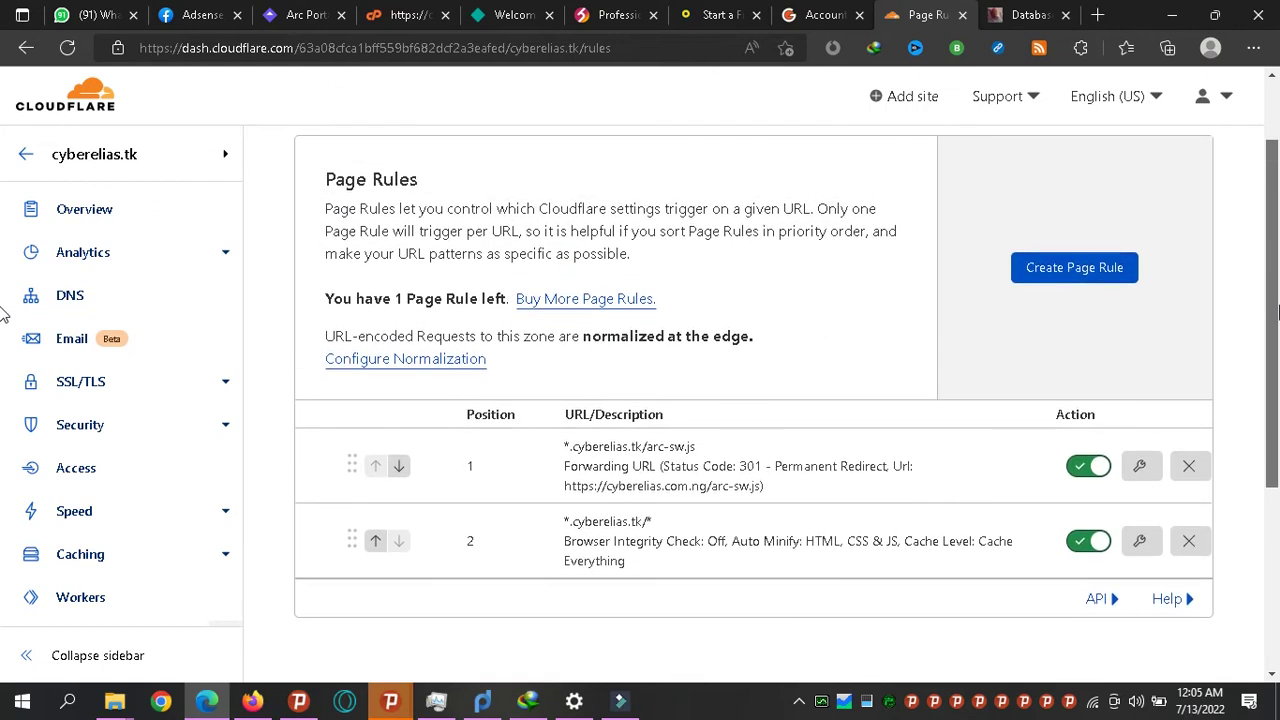
{"action": "scroll", "coordinate": [1277, 310], "scroll_direction": "down", "scroll_amount": 1}
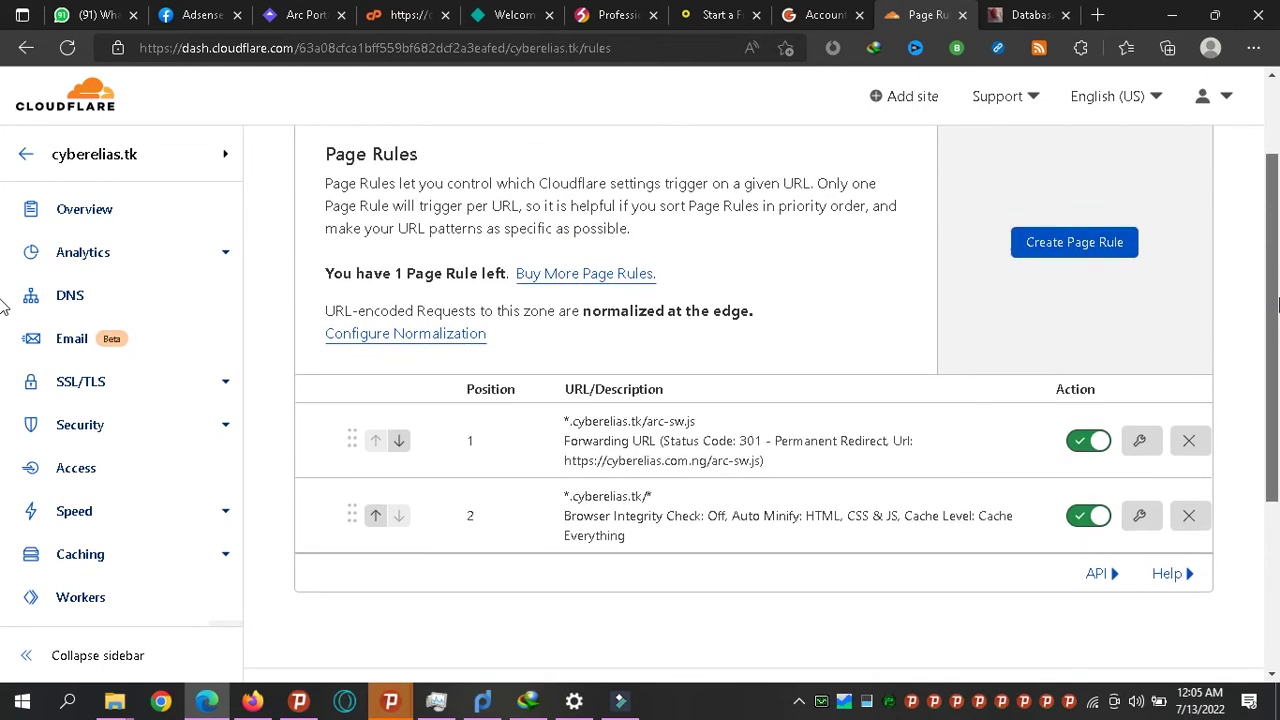
{"action": "mouse_move", "coordinate": [1277, 305]}
{"action": "left_mouse_down"}
{"action": "mouse_move", "coordinate": [1277, 254]}
{"action": "mouse_move", "coordinate": [1277, 395]}
{"action": "mouse_move", "coordinate": [1275, 330]}
{"action": "left_mouse_up"}
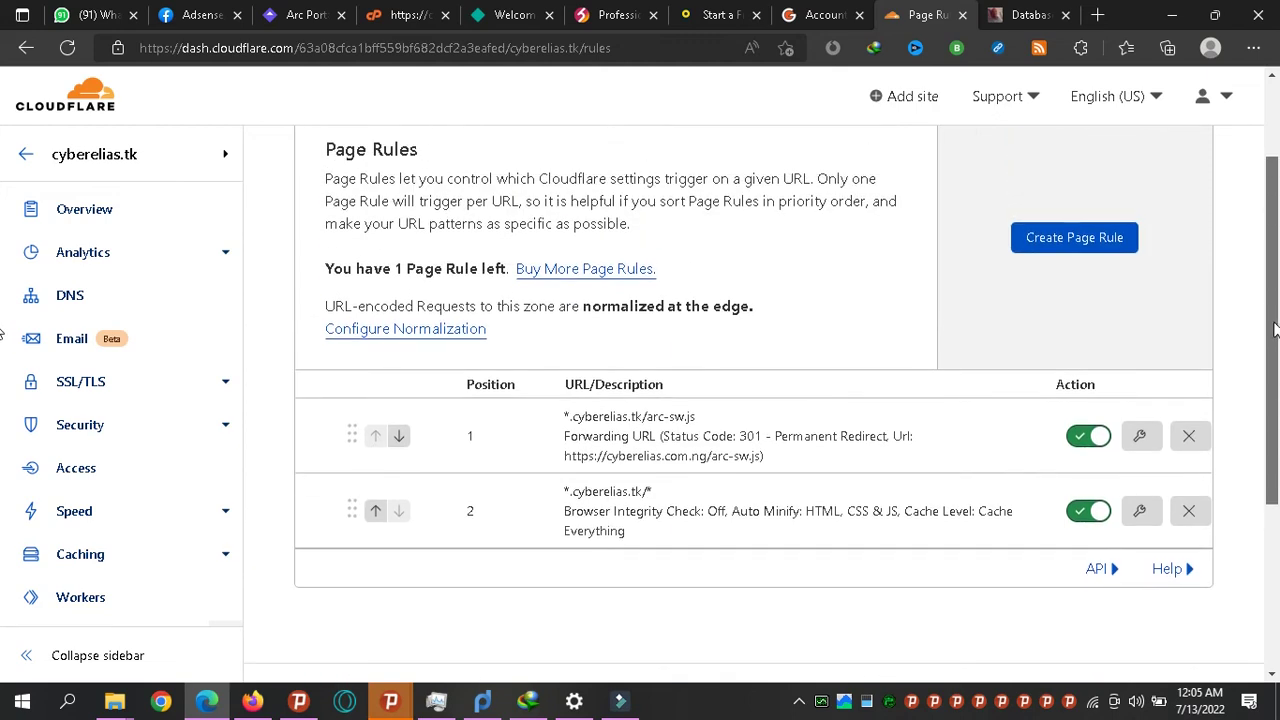
{"action": "left_click_drag", "start_coordinate": [605, 456], "coordinate": [755, 462]}
{"action": "right_click", "coordinate": [668, 462]}
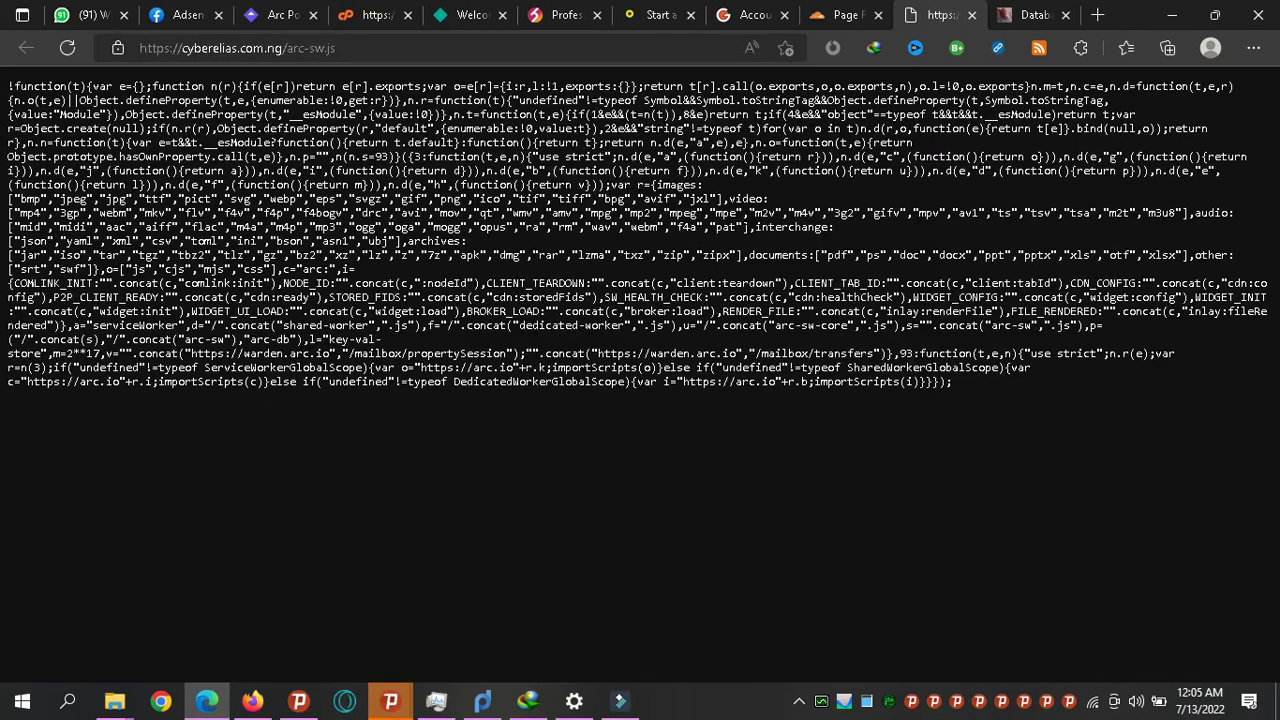
{"action": "left_click", "coordinate": [971, 15]}
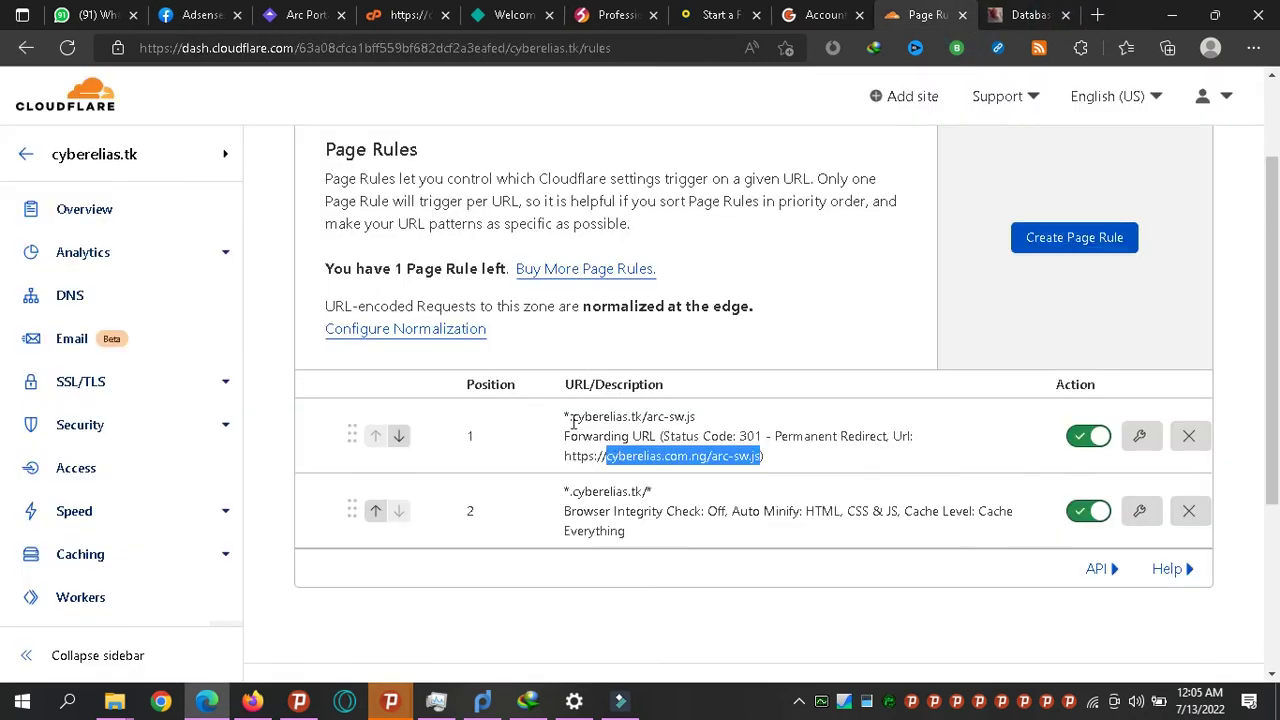
{"action": "left_click_drag", "start_coordinate": [575, 421], "coordinate": [683, 428]}
{"action": "right_click", "coordinate": [632, 424]}
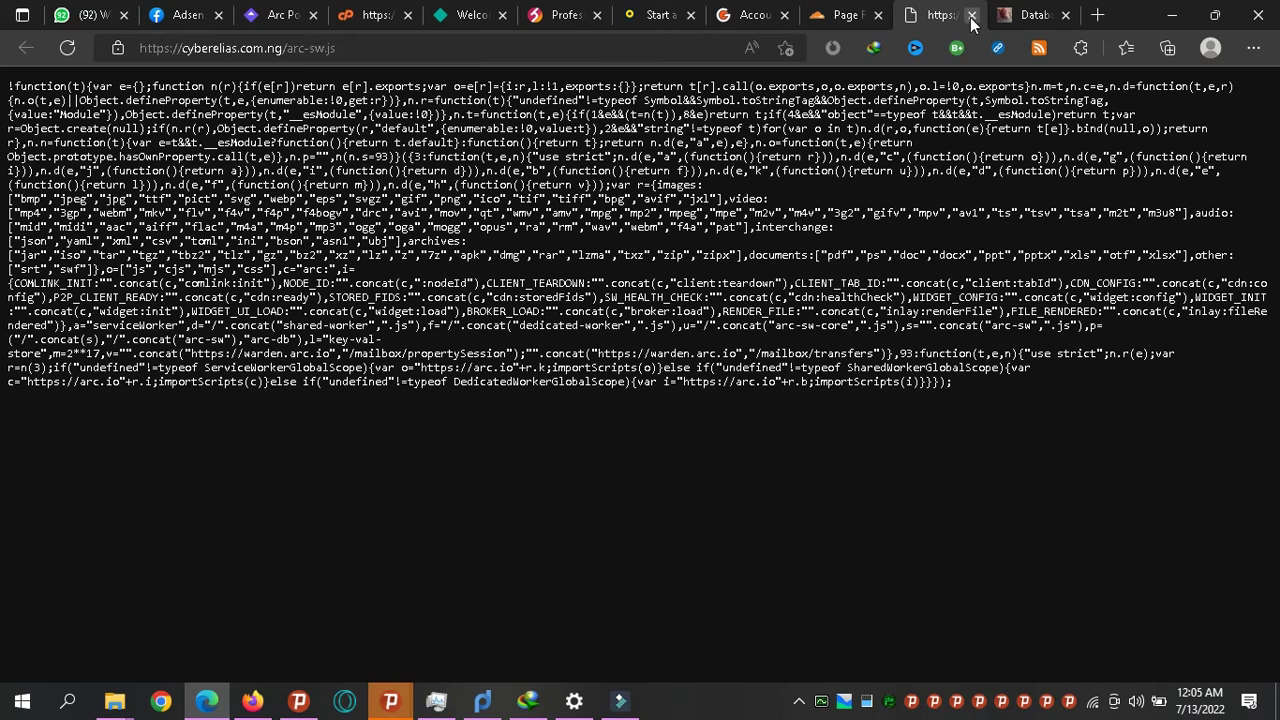
{"action": "left_click", "coordinate": [971, 15]}
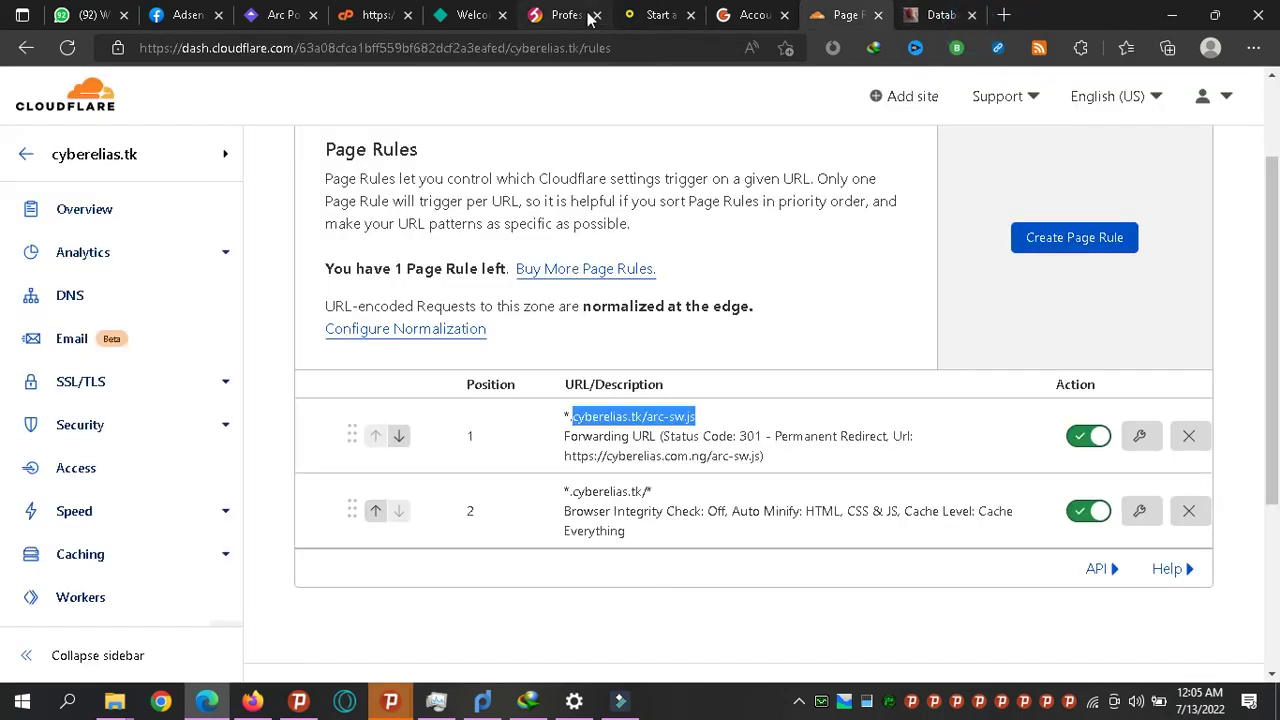
In Arc's cyberelias.tk installation page, enable 'Email me if Arc detects a problem'.
{"action": "left_click", "coordinate": [271, 25]}
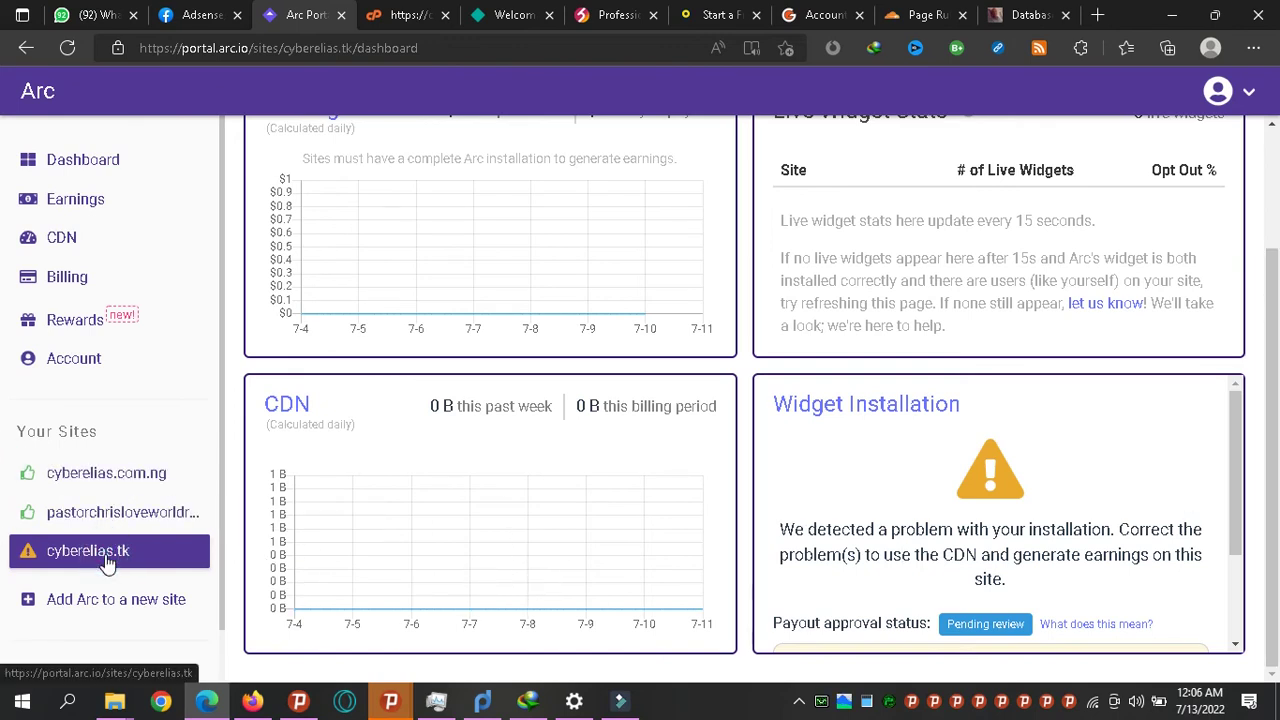
{"action": "scroll", "coordinate": [6, 171], "scroll_direction": "up", "scroll_amount": 2}
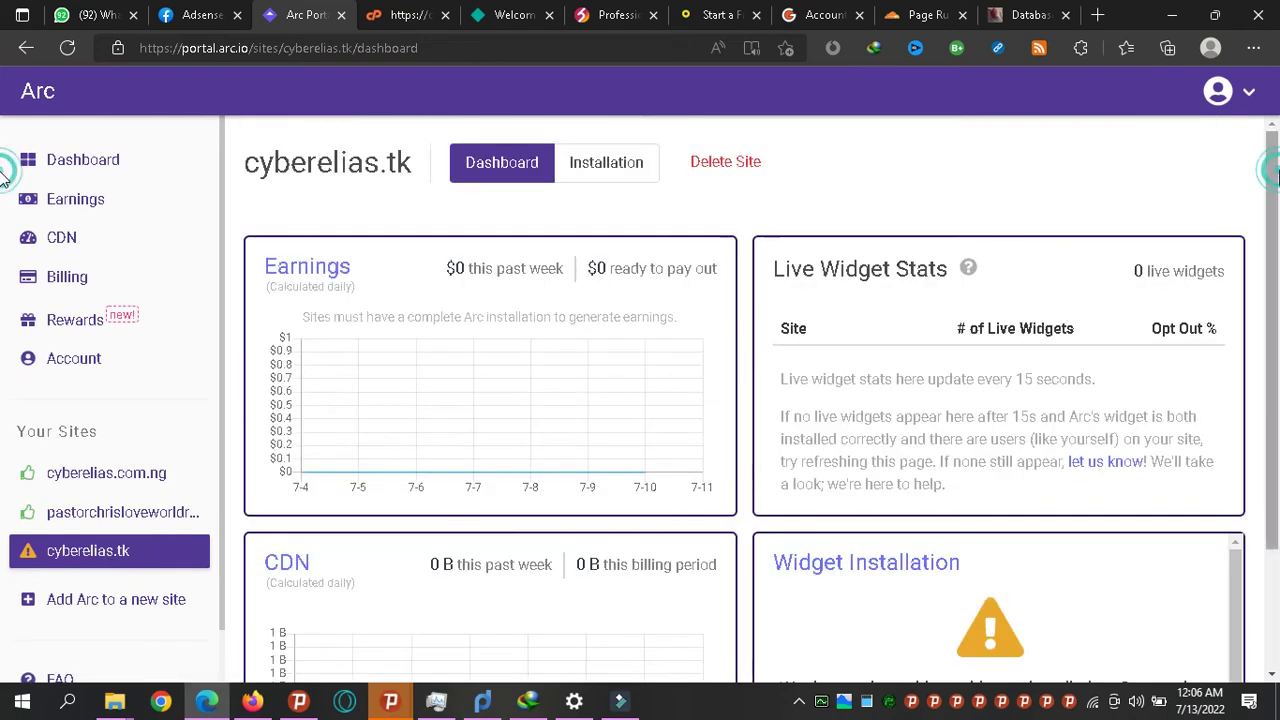
{"action": "left_click", "coordinate": [651, 163]}
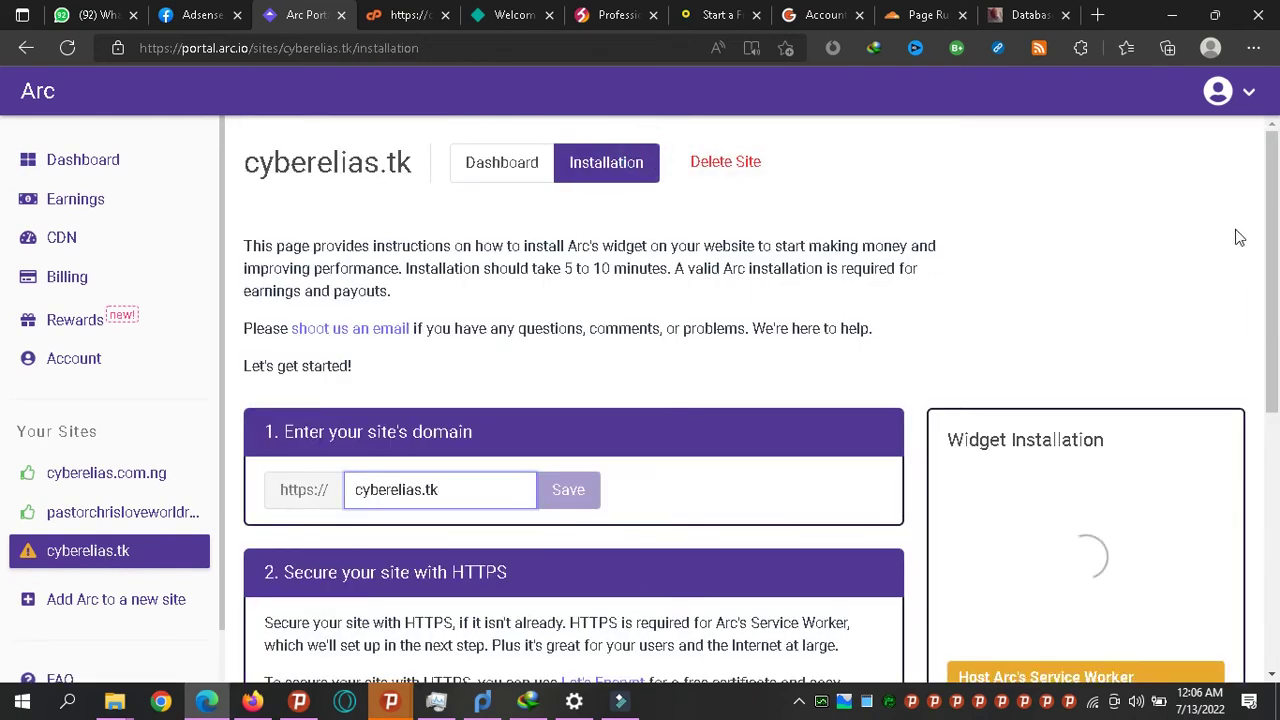
{"action": "scroll", "coordinate": [3, 262], "scroll_direction": "down", "scroll_amount": 3}
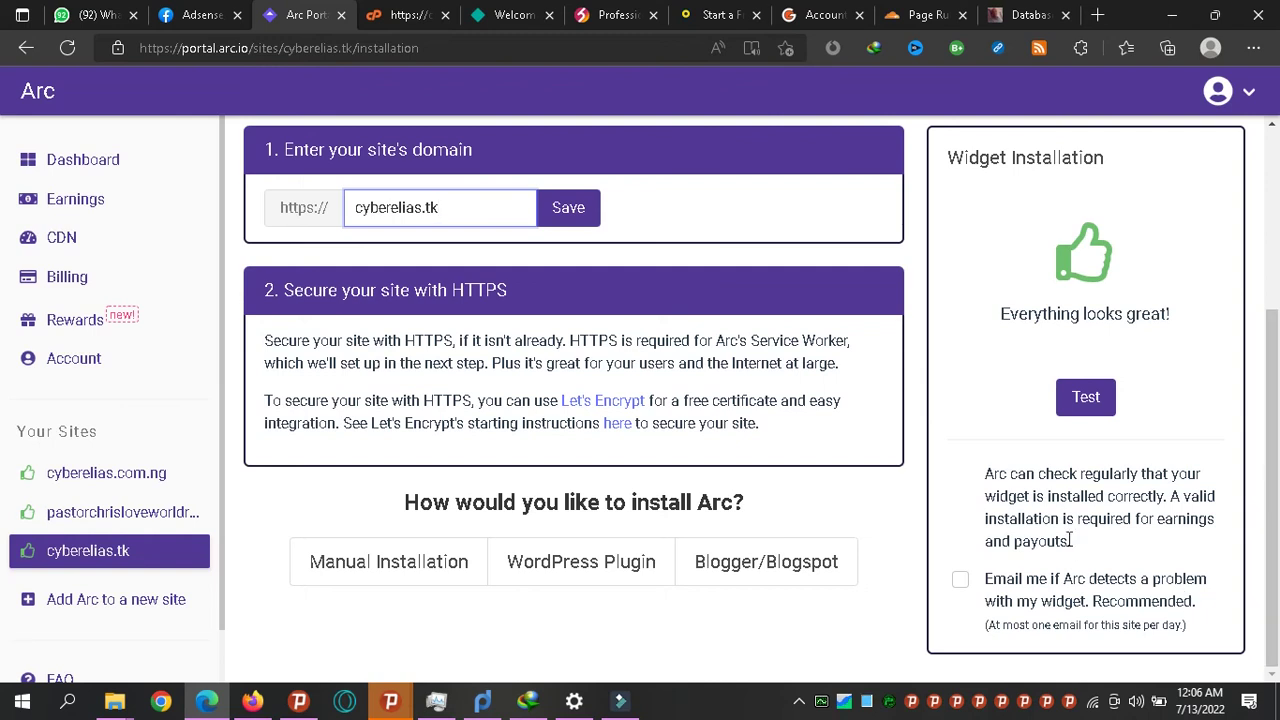
{"action": "left_click", "coordinate": [958, 588]}
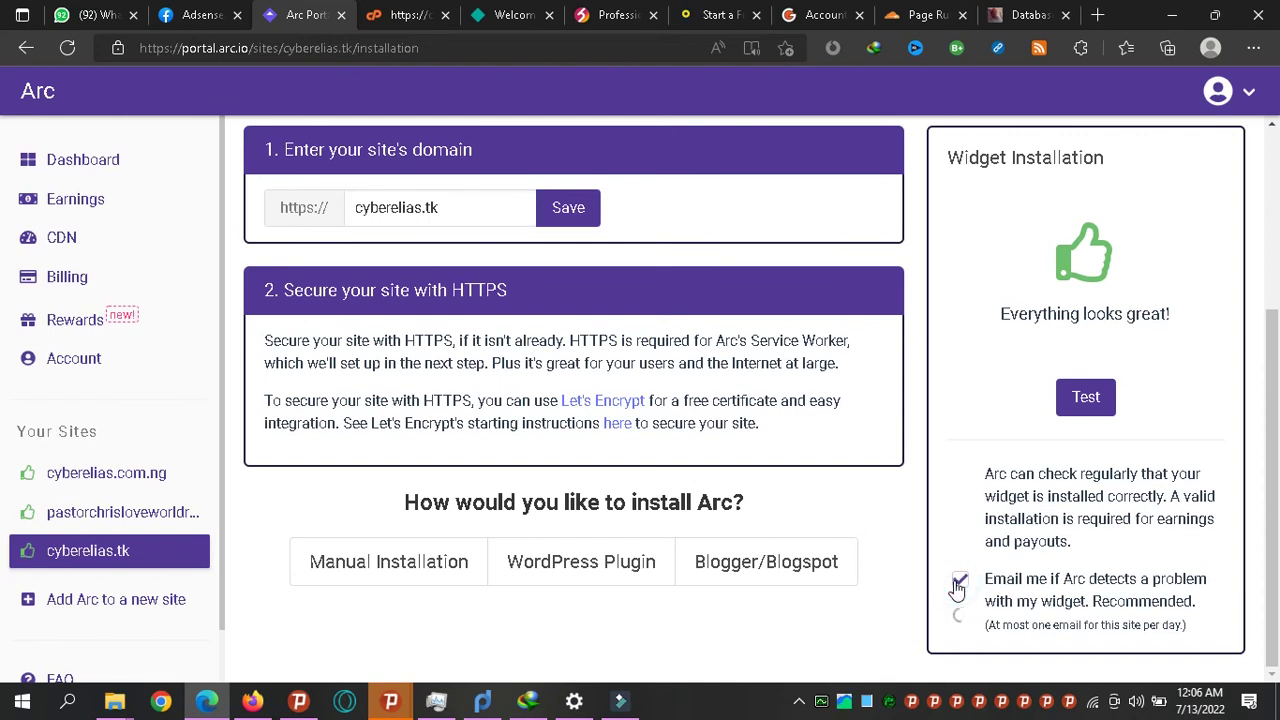
Go back to Cloudflare's Page Rules, where the arc-sw.js 301 forward to cyberelias.com.ng is listed first.
{"action": "left_click_drag", "start_coordinate": [1277, 445], "coordinate": [1278, 622]}
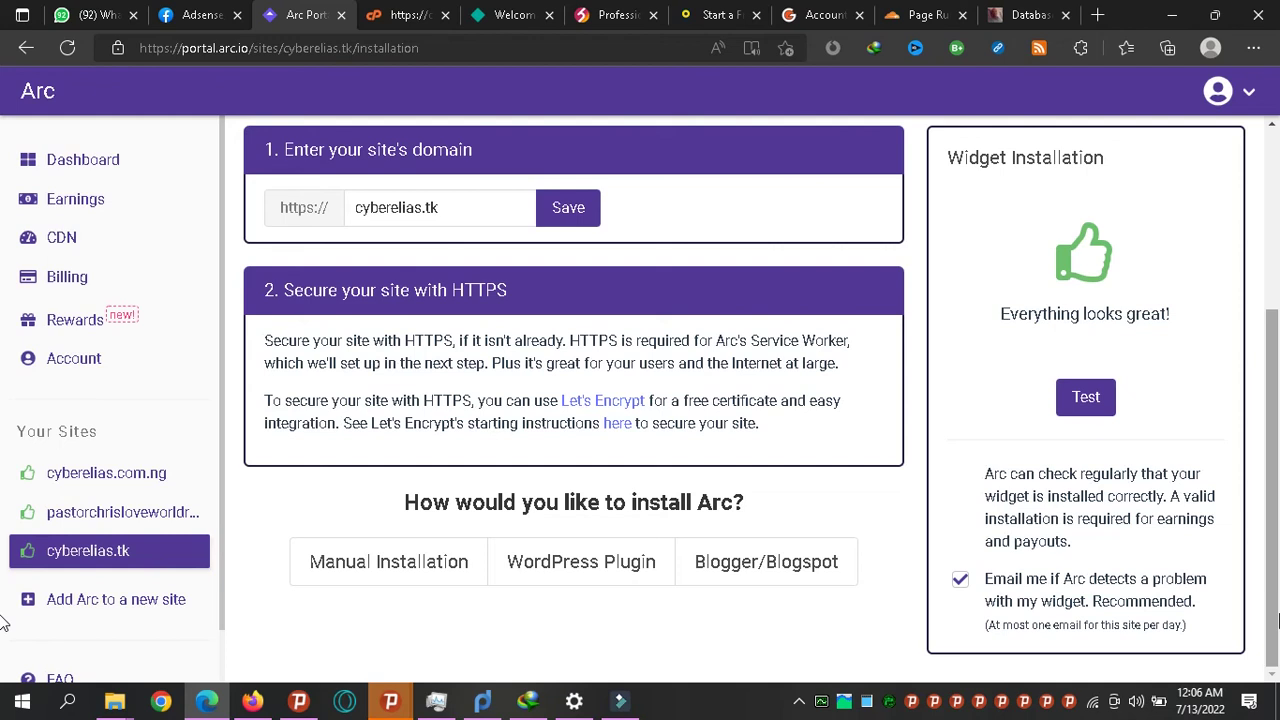
{"action": "left_click", "coordinate": [918, 14]}
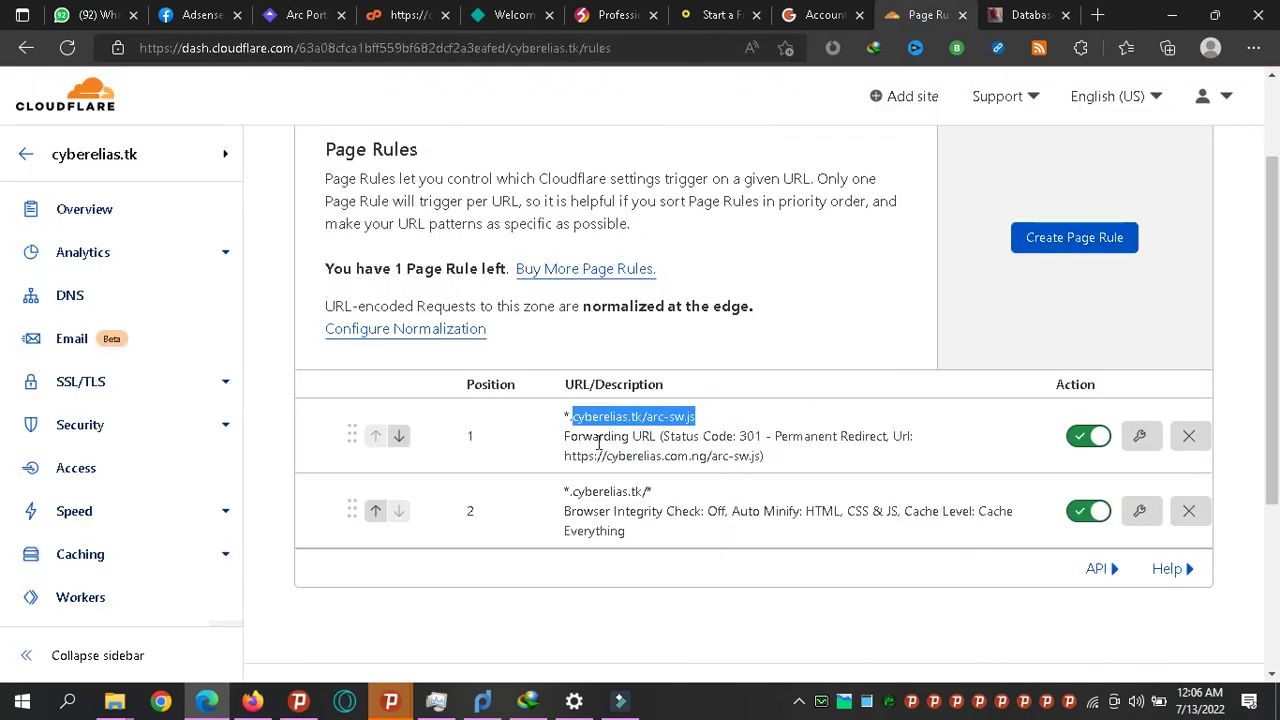
{"action": "left_click", "coordinate": [576, 418]}
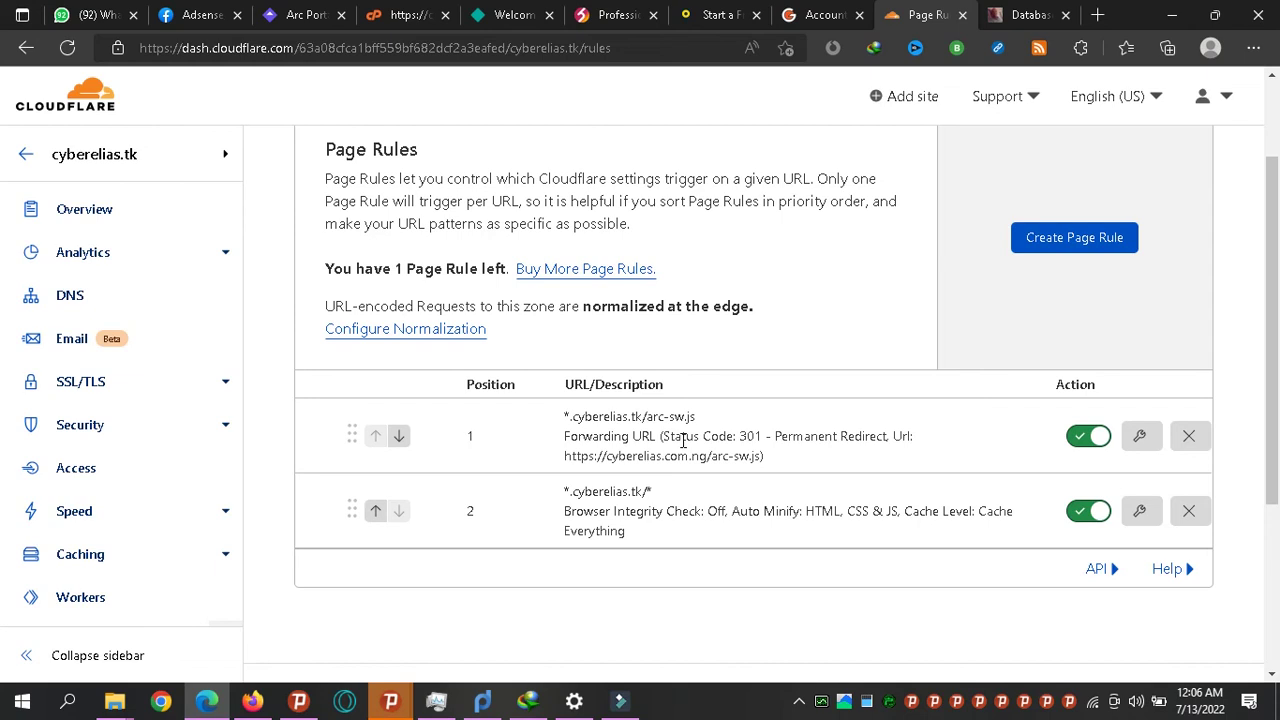
{"action": "left_click", "coordinate": [1100, 22]}
Go to blogger.com and open the Cyber Elias blog's Settings, scrolling to Errors and redirects.
{"action": "type", "text": "blogger.com/blog/posts/6352859827396354517"}
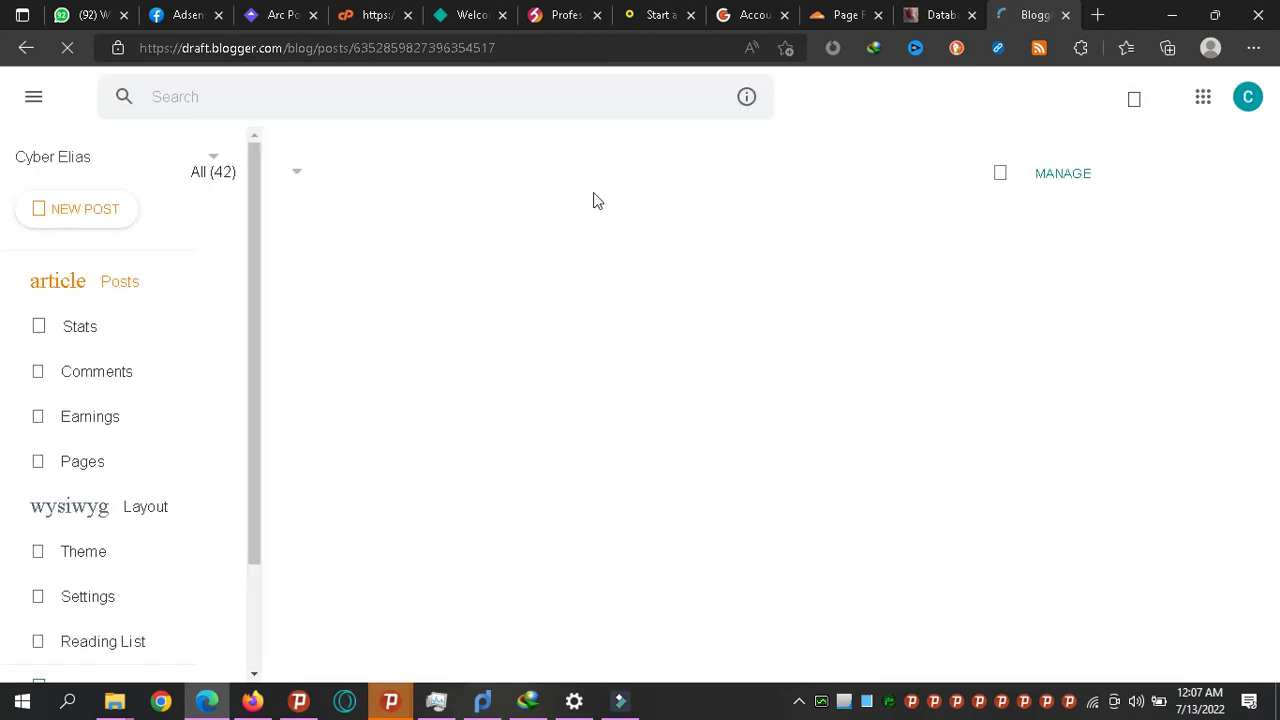
{"action": "scroll", "coordinate": [245, 610], "scroll_direction": "down", "scroll_amount": 2}
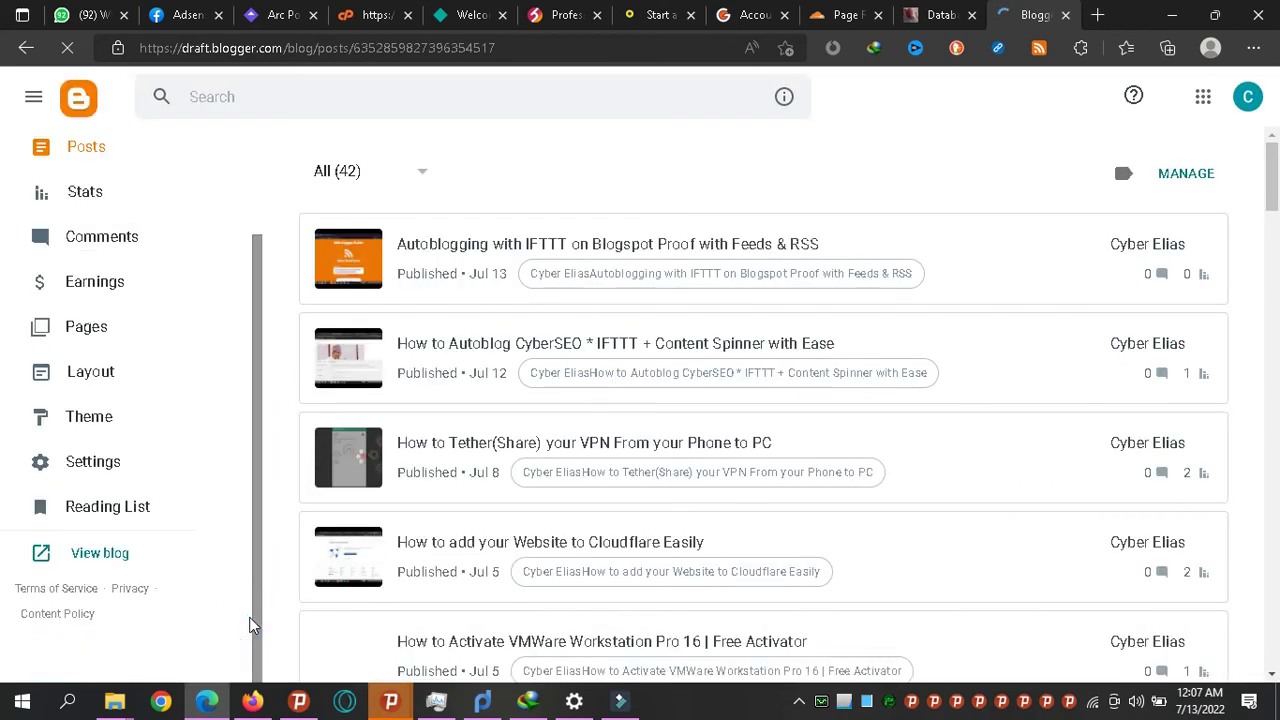
{"action": "left_click", "coordinate": [122, 470]}
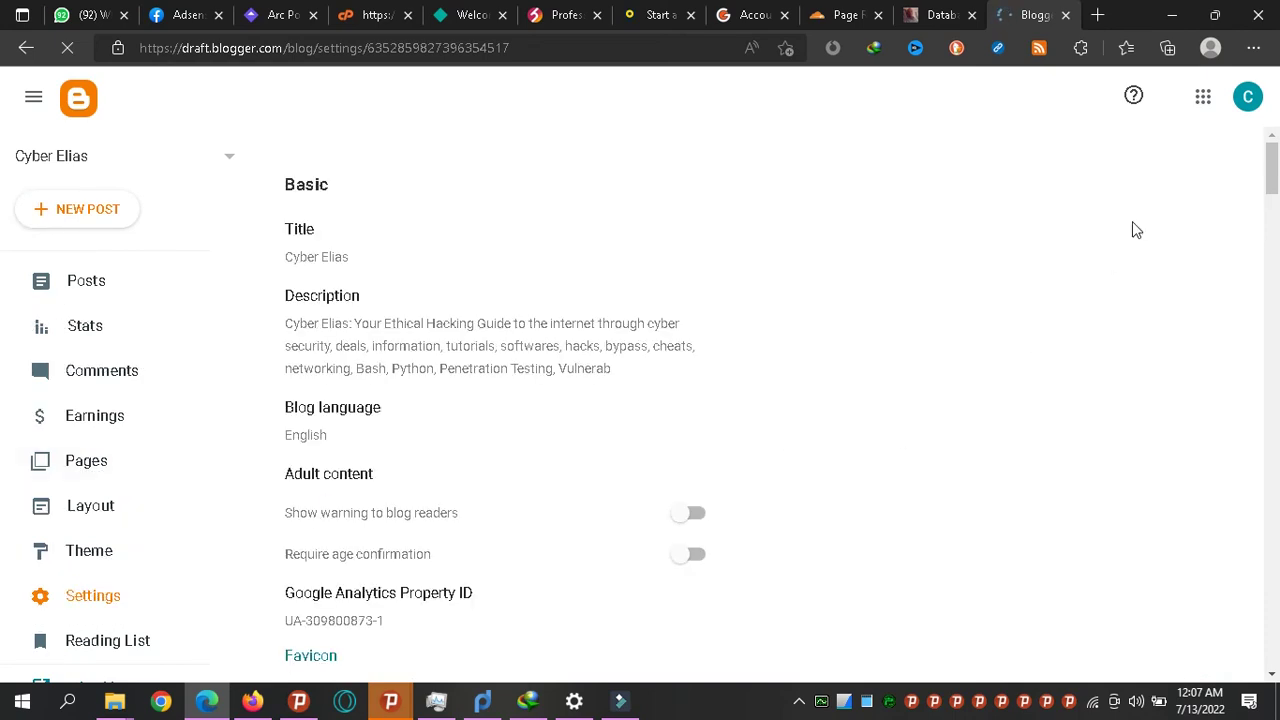
{"action": "left_click_drag", "start_coordinate": [1273, 183], "coordinate": [1273, 648]}
{"action": "scroll", "coordinate": [1277, 650], "scroll_direction": "up", "scroll_amount": 5}
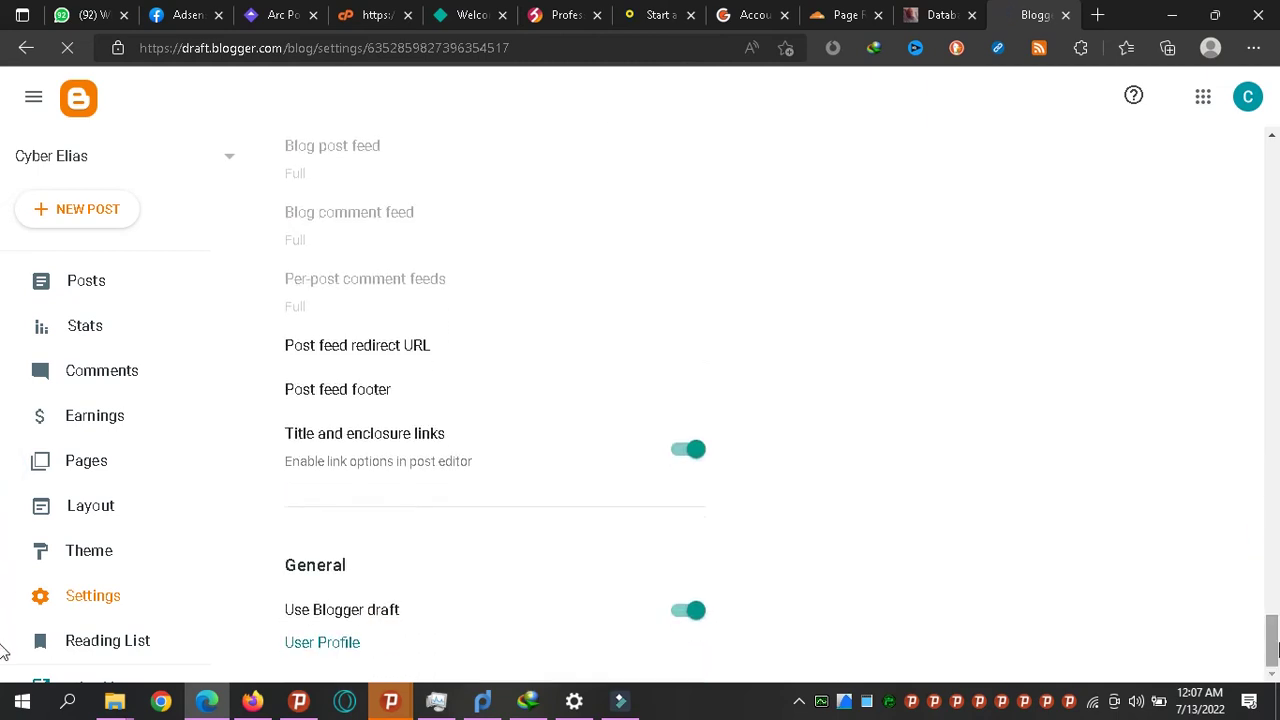
{"action": "scroll", "coordinate": [1277, 650], "scroll_direction": "up", "scroll_amount": 4}
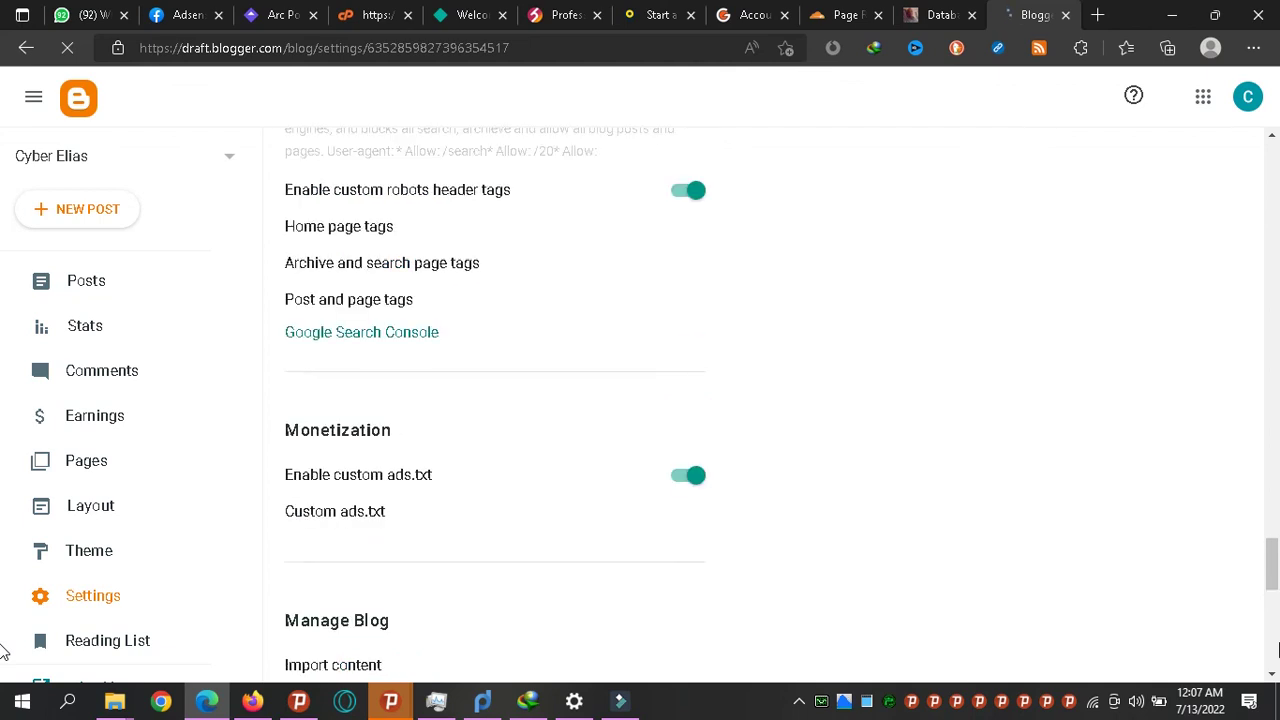
{"action": "scroll", "coordinate": [1277, 650], "scroll_direction": "up", "scroll_amount": 4}
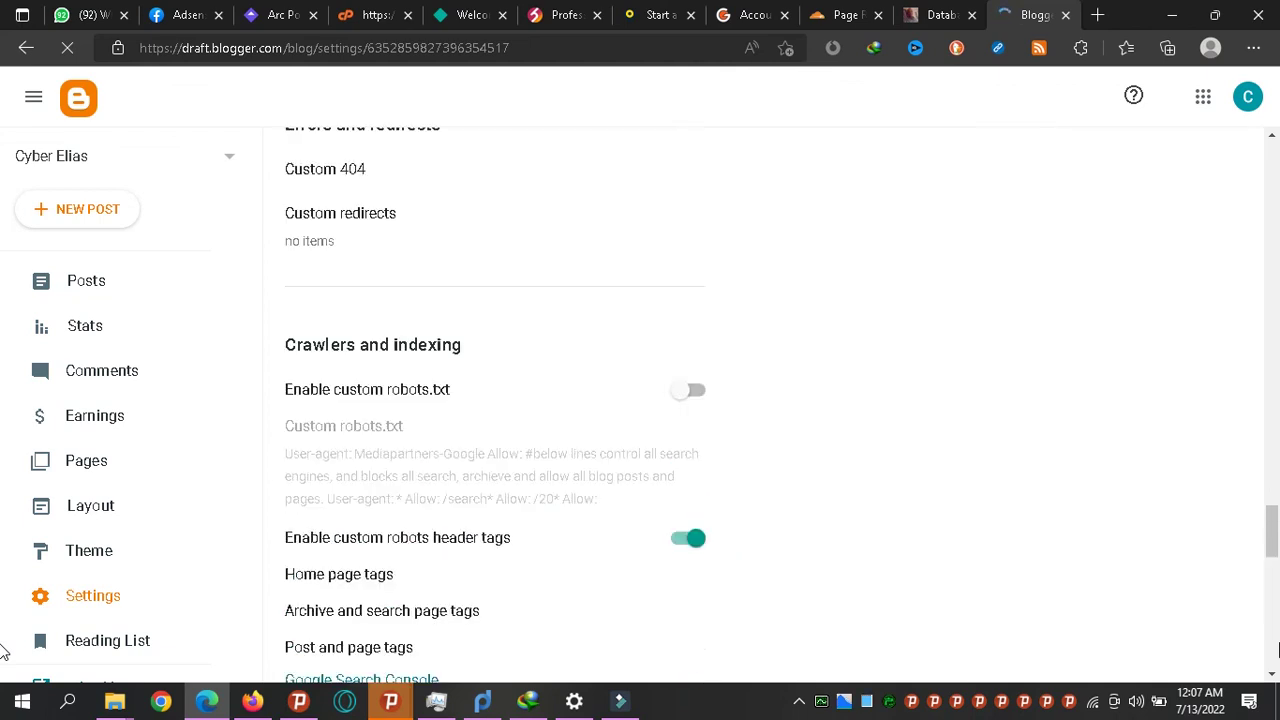
{"action": "scroll", "coordinate": [1277, 650], "scroll_direction": "up", "scroll_amount": 2}
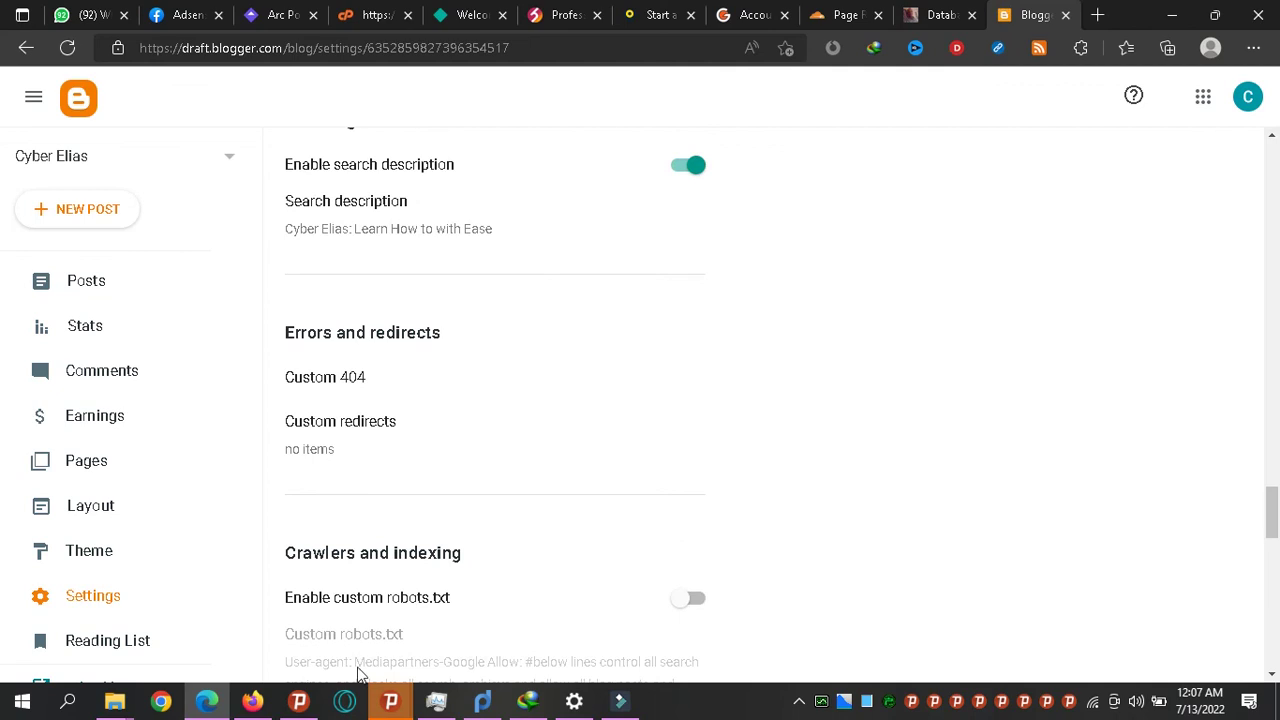
Check Custom redirects, start a new redirect, then cancel it, leaving no redirects saved.
{"action": "left_click", "coordinate": [308, 458]}
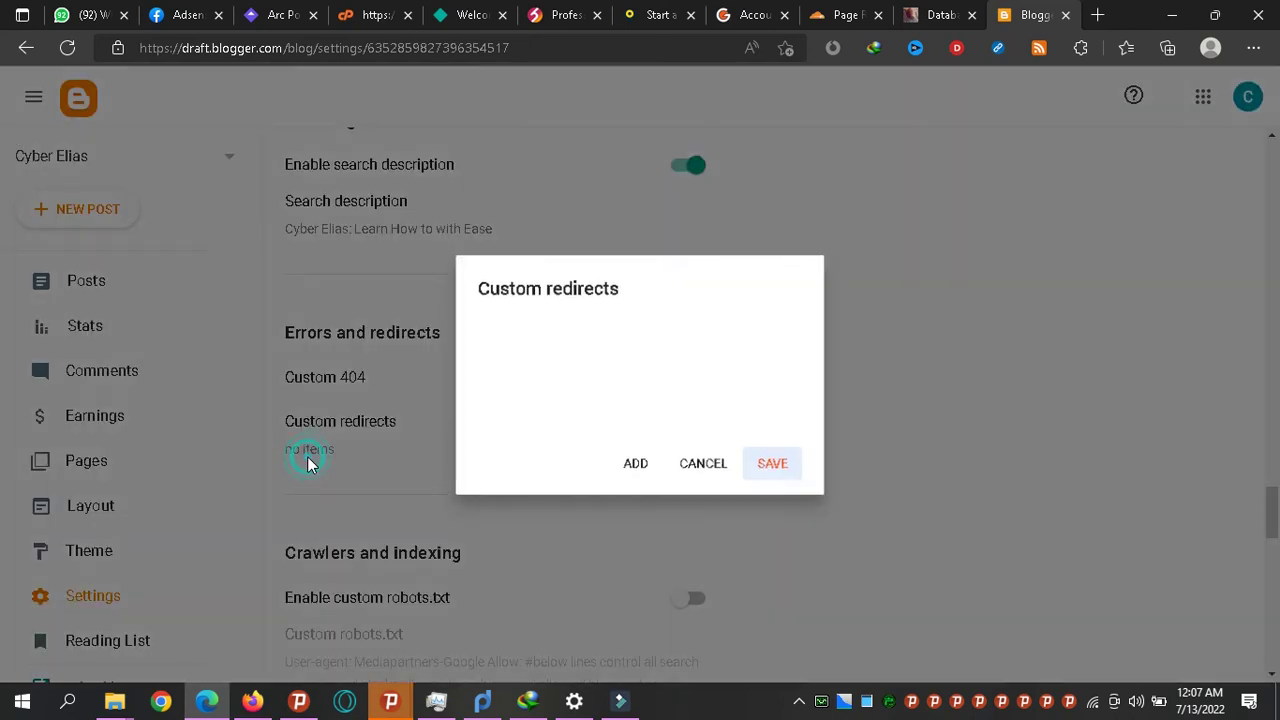
{"action": "left_click", "coordinate": [632, 468]}
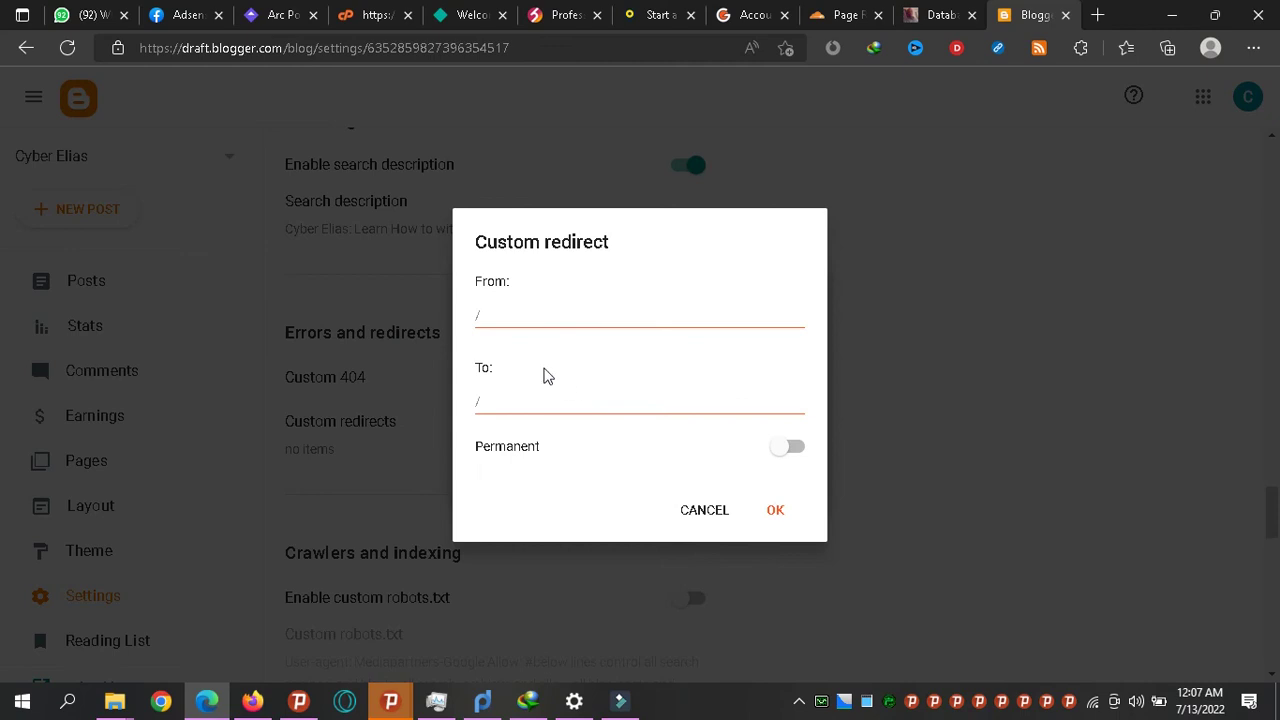
{"action": "left_click", "coordinate": [481, 403]}
{"action": "left_click", "coordinate": [483, 404]}
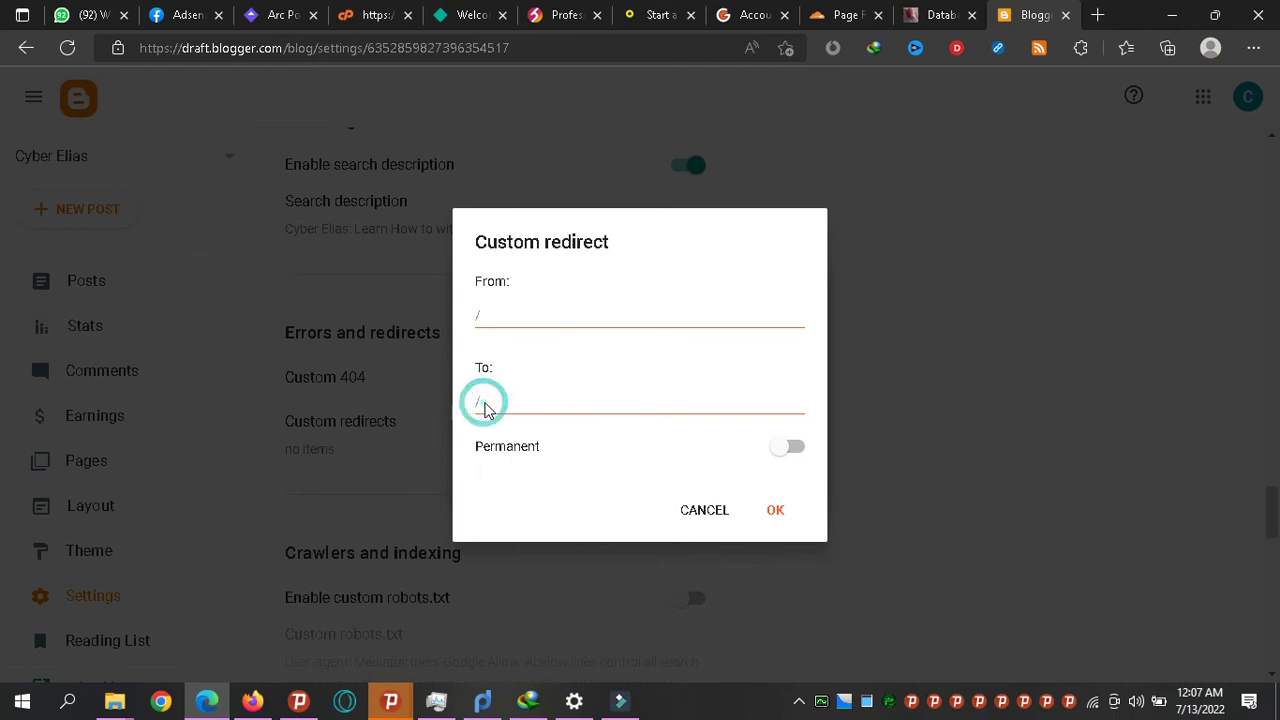
{"action": "left_click", "coordinate": [494, 401]}
{"action": "left_click", "coordinate": [500, 314]}
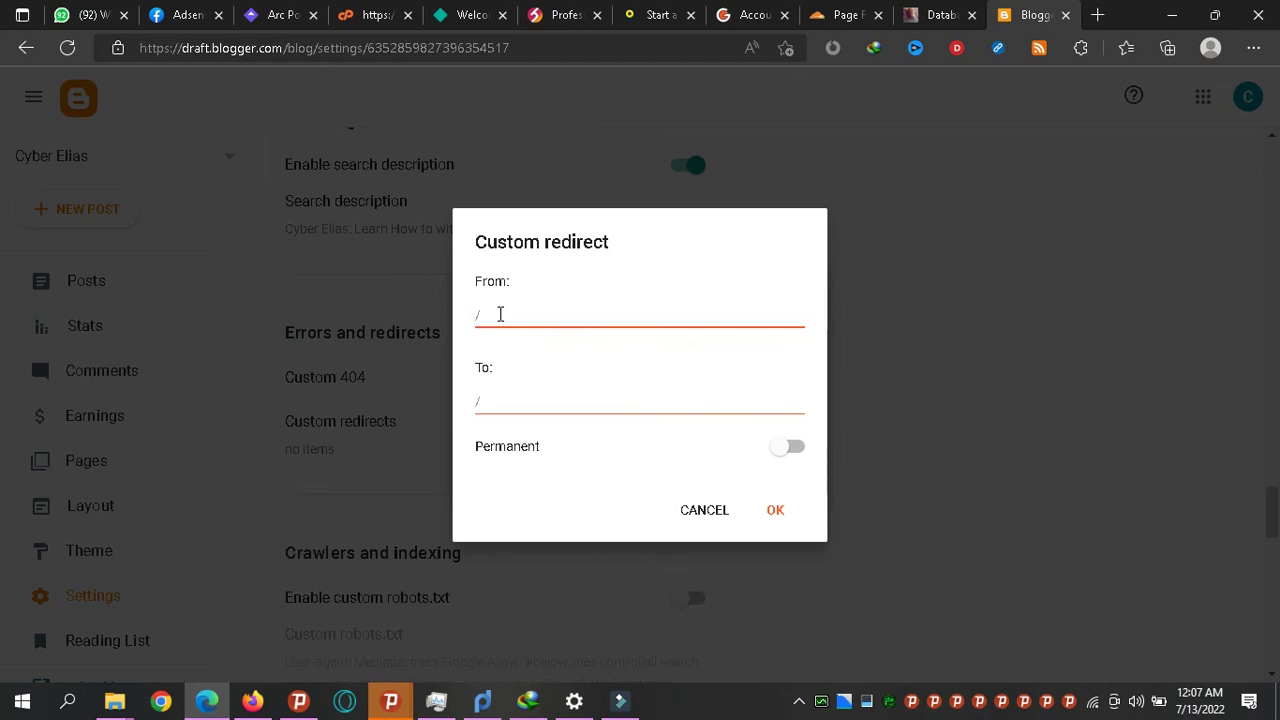
{"action": "left_click", "coordinate": [706, 508]}
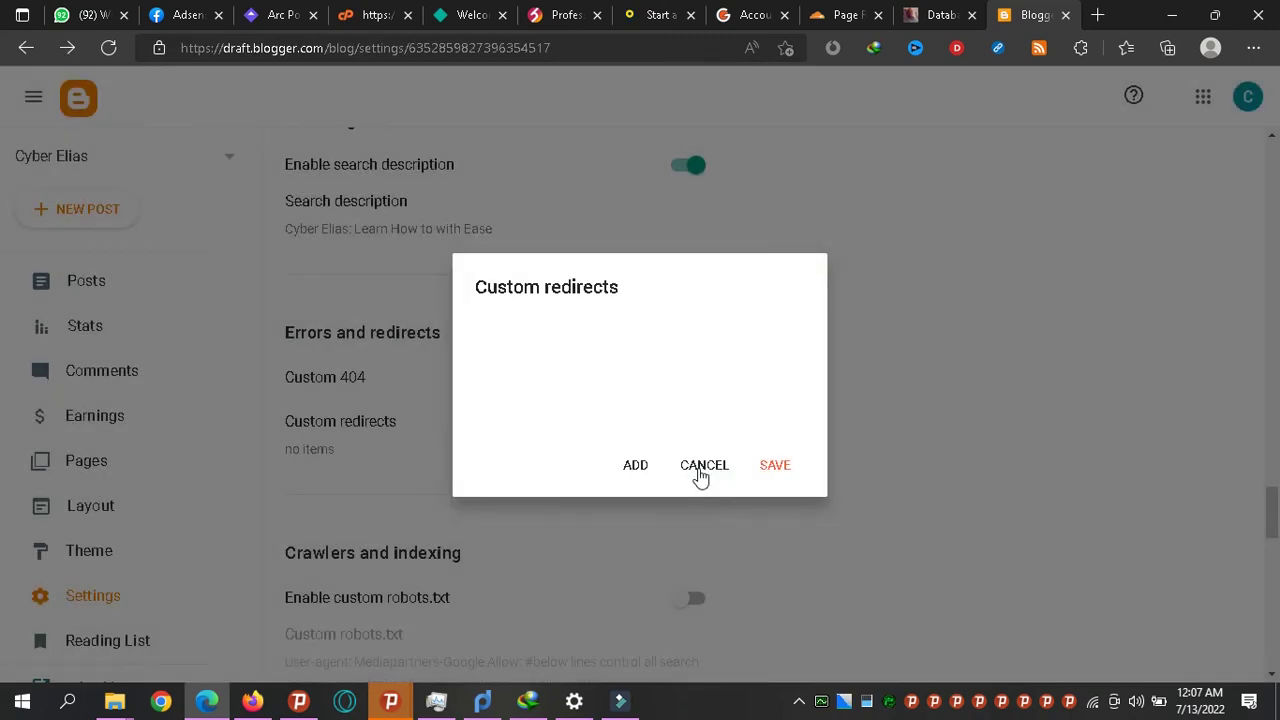
{"action": "left_click", "coordinate": [702, 470]}
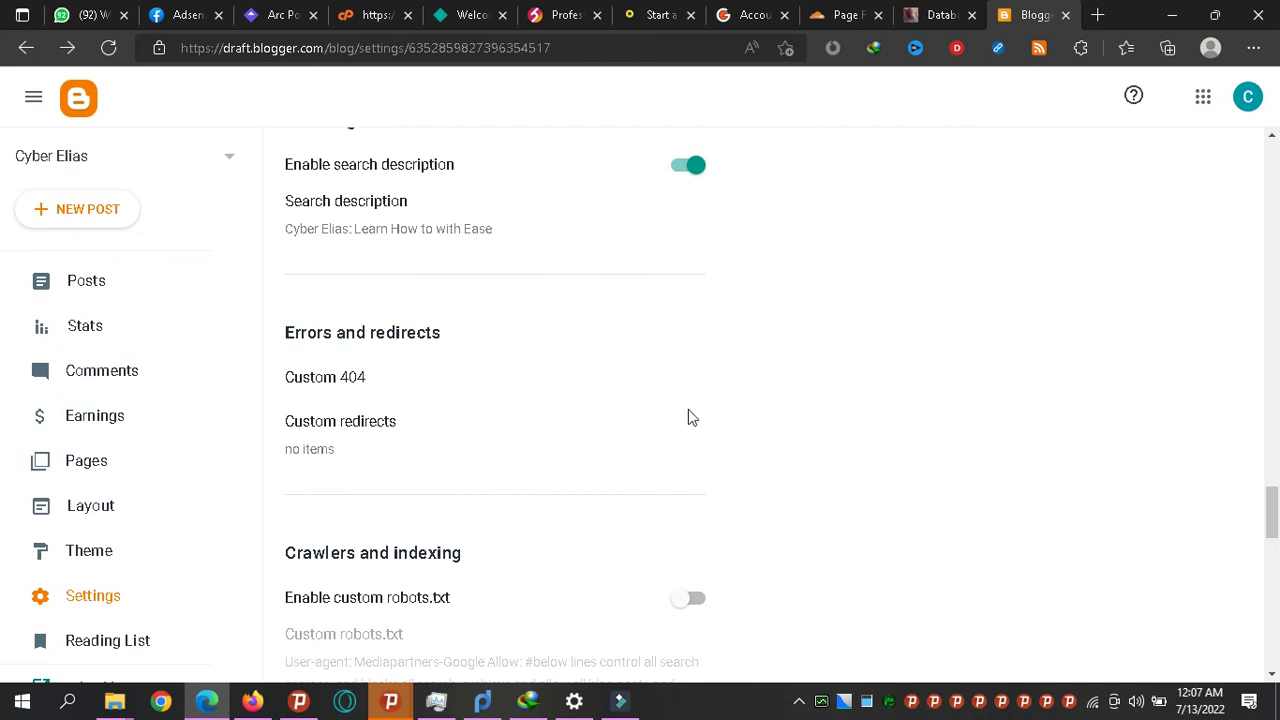
{"action": "scroll", "coordinate": [6, 380], "scroll_direction": "up", "scroll_amount": 15}
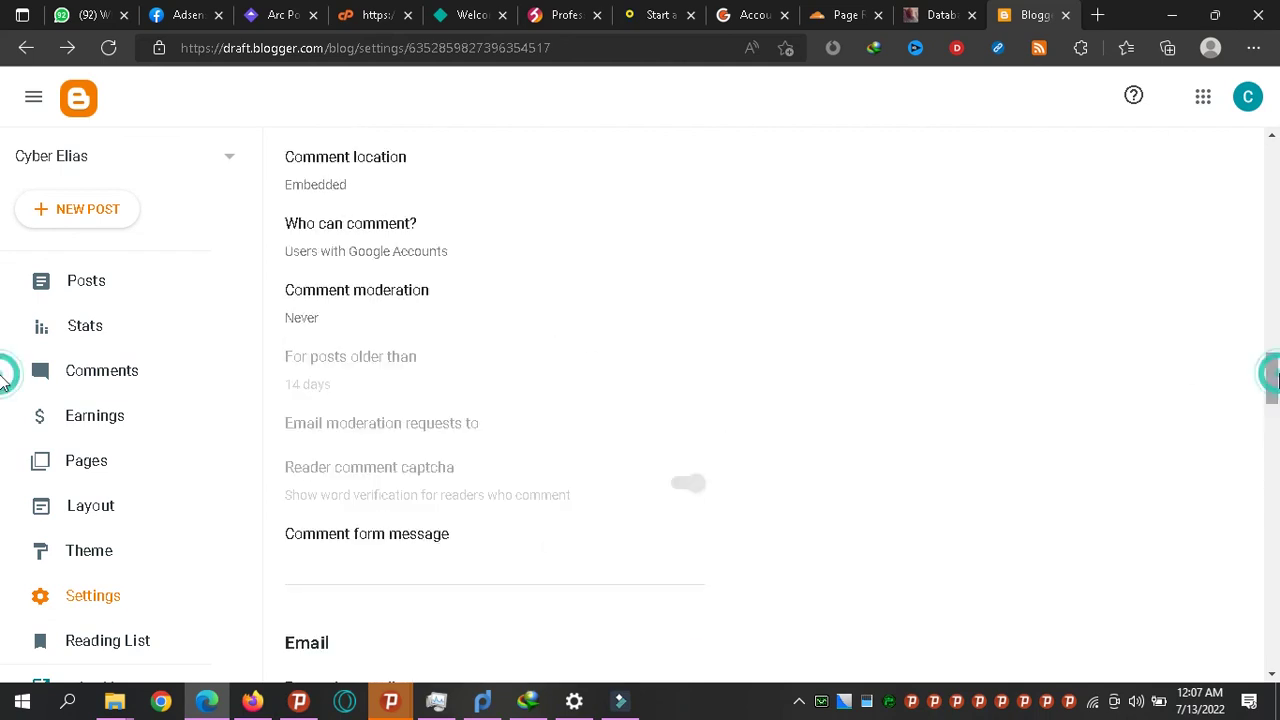
{"action": "scroll", "coordinate": [5, 200], "scroll_direction": "up", "scroll_amount": 6}
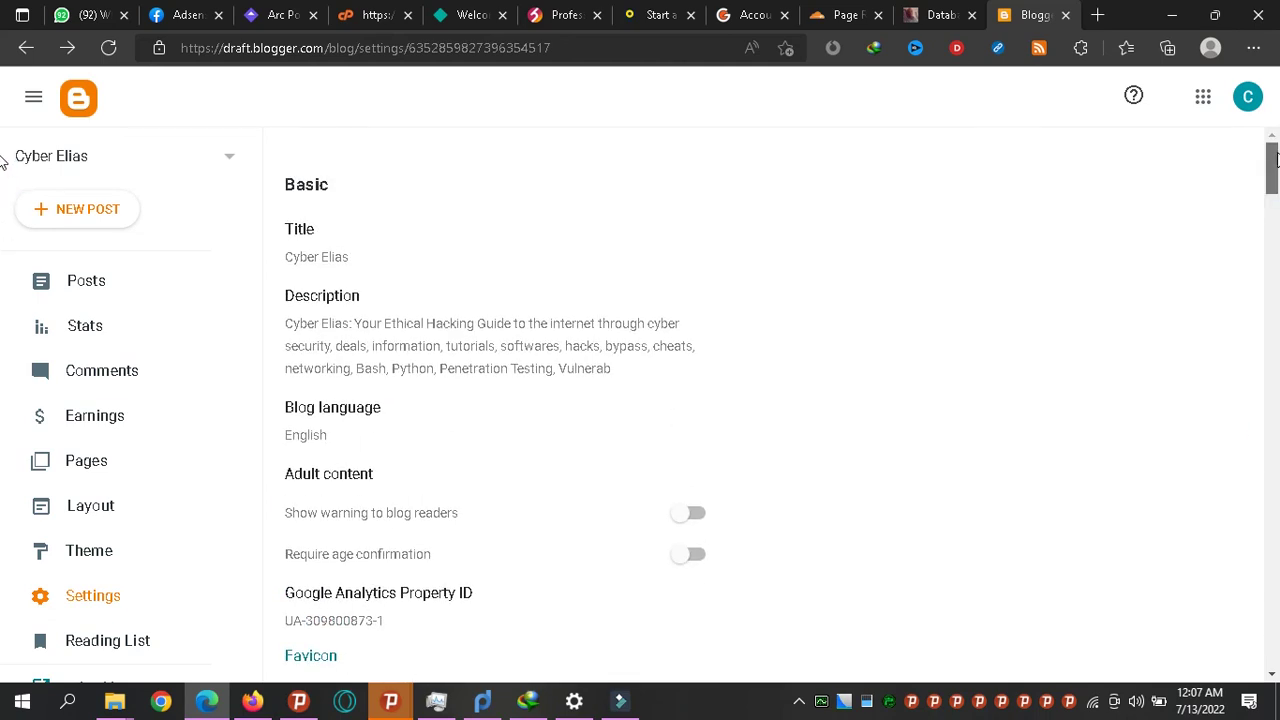
{"action": "scroll", "coordinate": [4, 200], "scroll_direction": "down", "scroll_amount": 3}
{"action": "scroll", "coordinate": [3, 200], "scroll_direction": "down", "scroll_amount": 3}
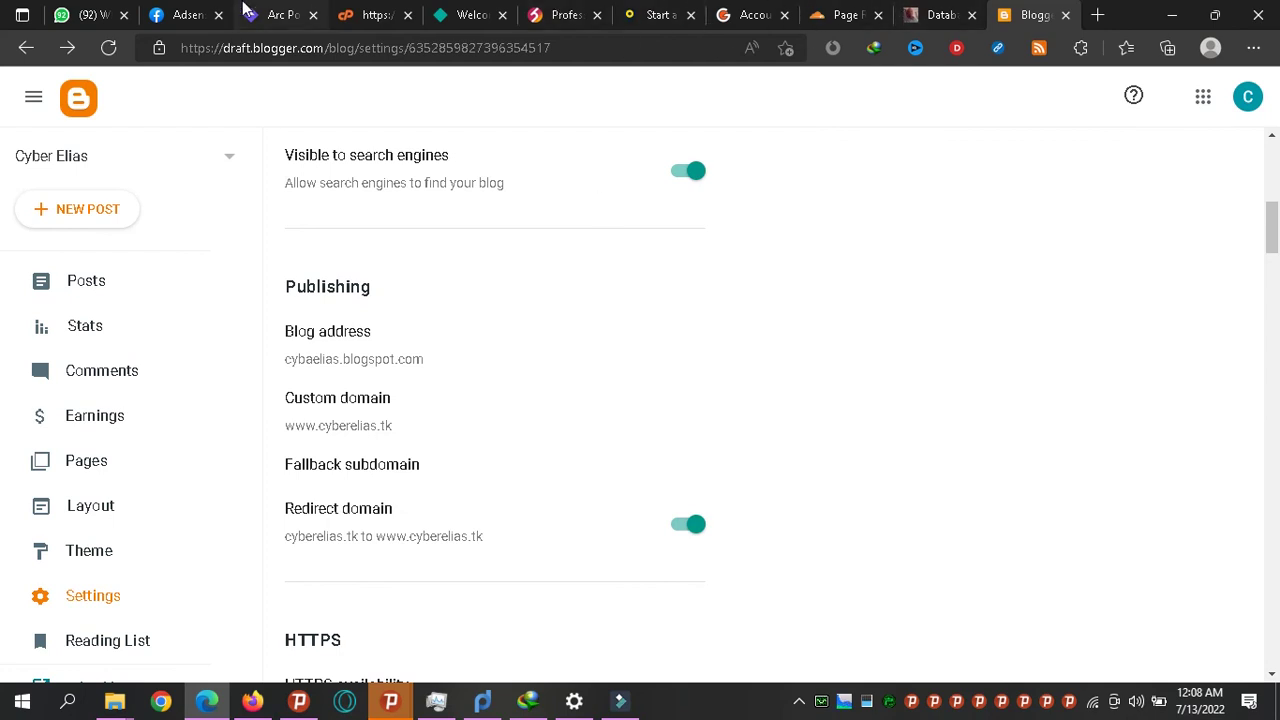
{"action": "left_click", "coordinate": [276, 13]}
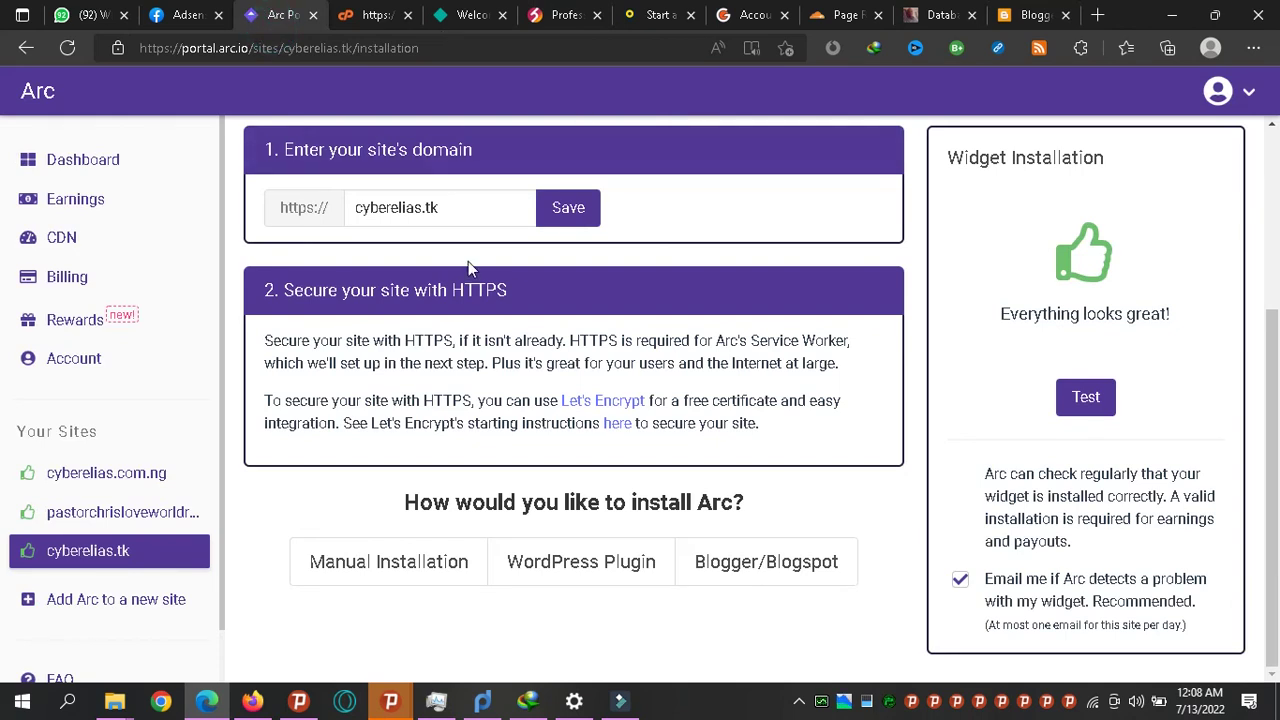
Open the Arc portal Dashboard overview from the sidebar.
{"action": "left_click", "coordinate": [100, 172]}
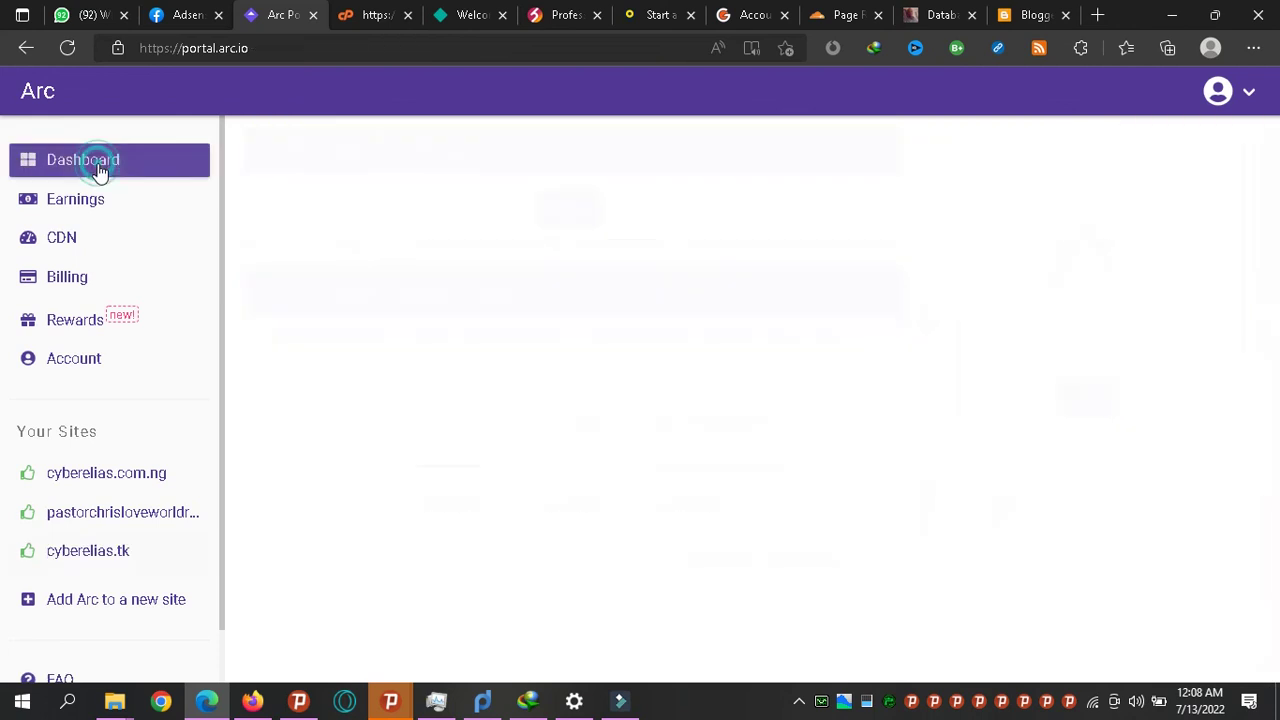